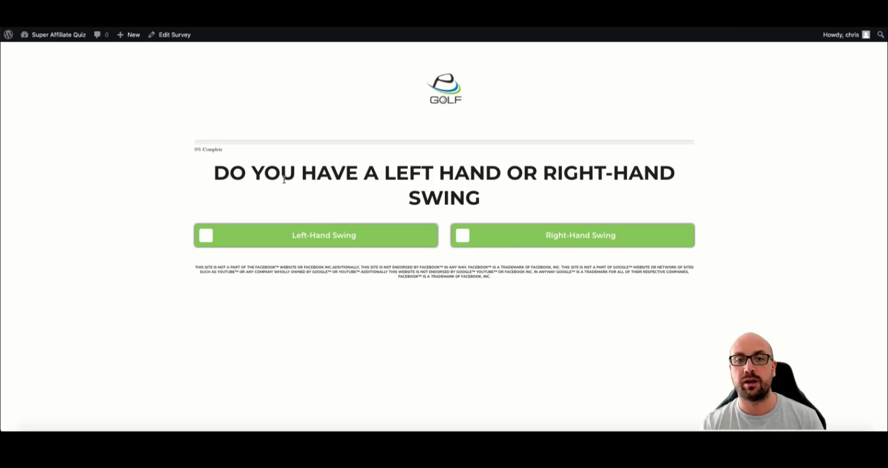
- Answer Left-Hand Swing, Slice and Driving, request the driving tips, then dismiss the email popup
left_click(365, 240)
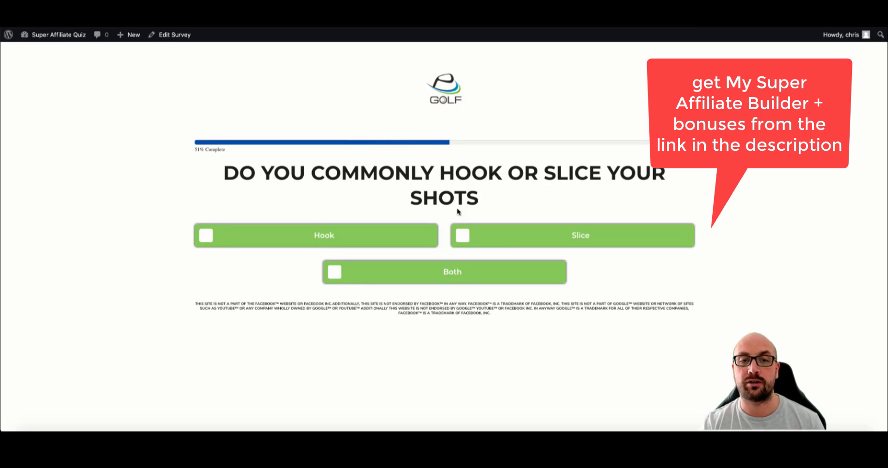
left_click(473, 240)
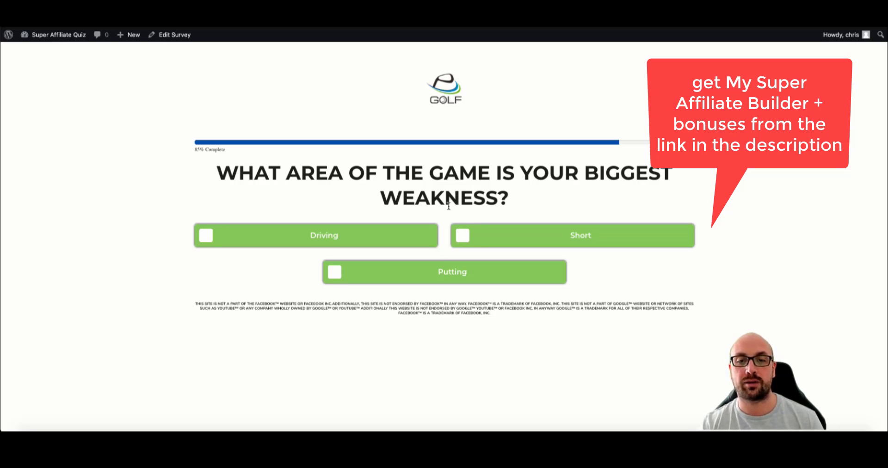
left_click(322, 240)
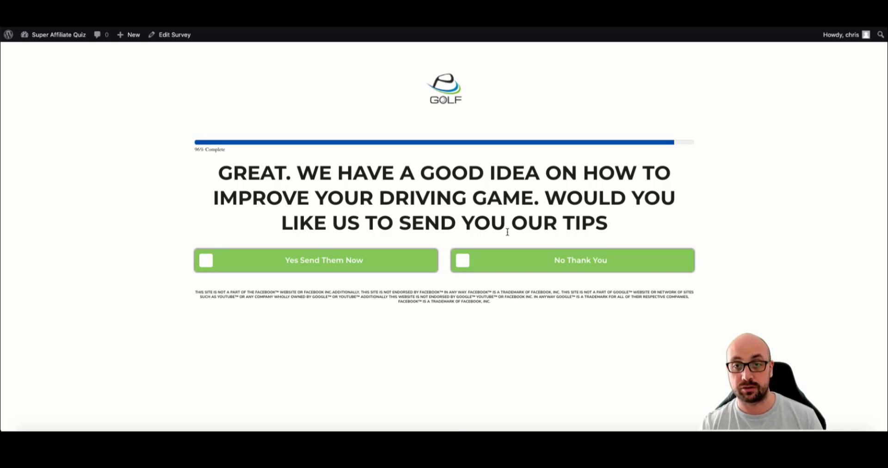
left_click(329, 261)
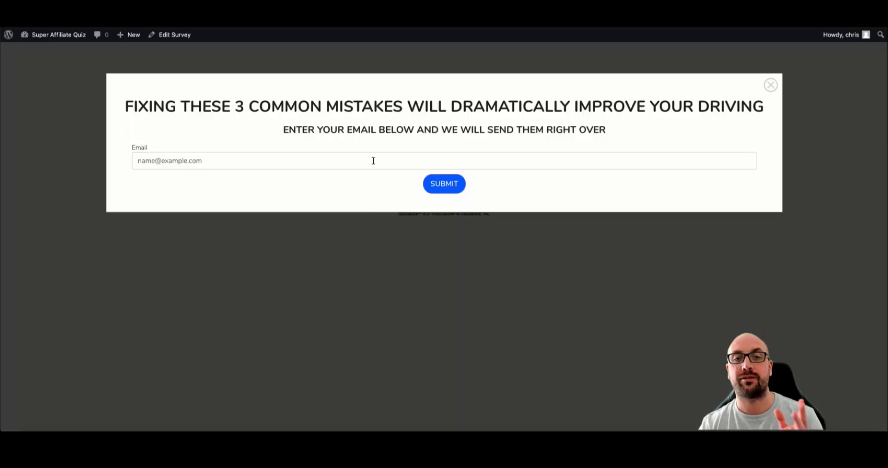
left_click(317, 157)
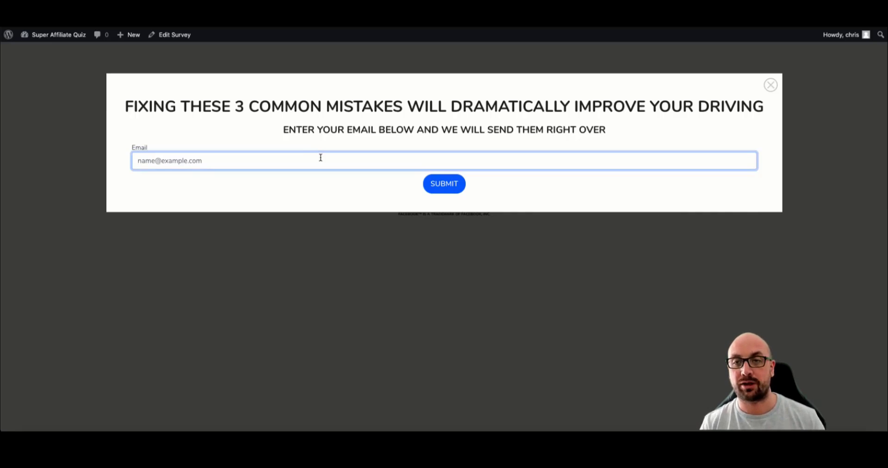
left_click(770, 85)
- Switch off Hide Restart Test Button in the survey's Global Options and update the survey
left_click(52, 17)
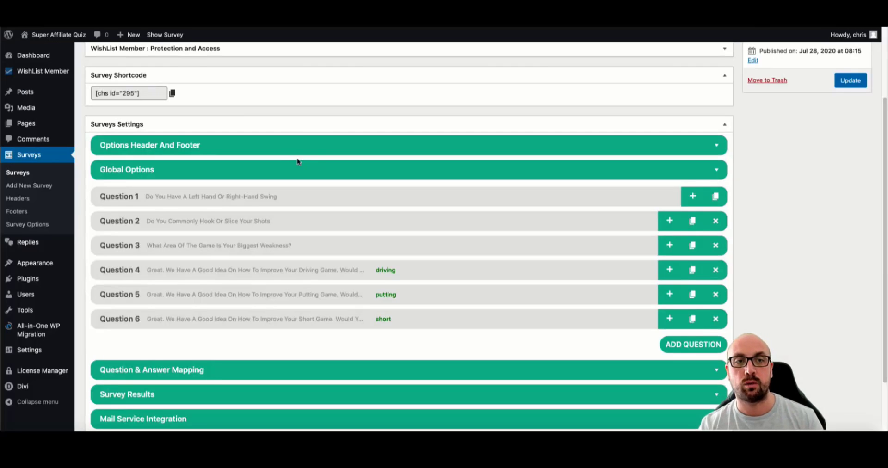
left_click(288, 167)
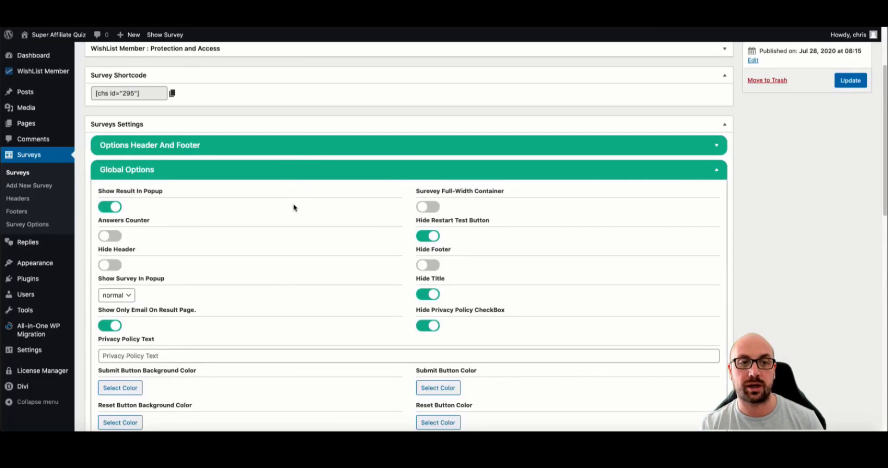
scroll(408, 255, "down", 2)
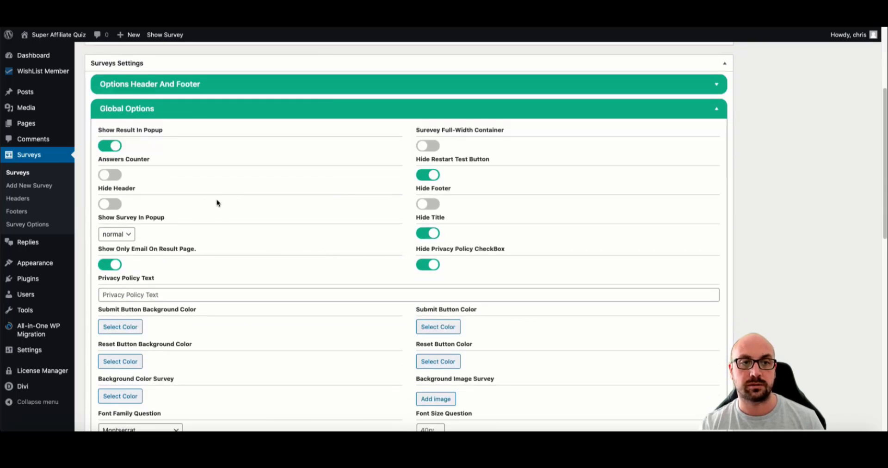
left_click(428, 175)
scroll(427, 175, "up", 5)
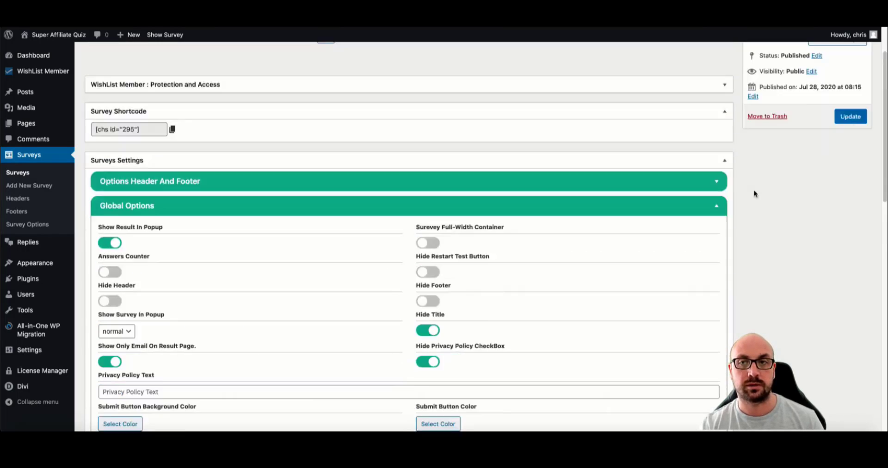
left_click(850, 177)
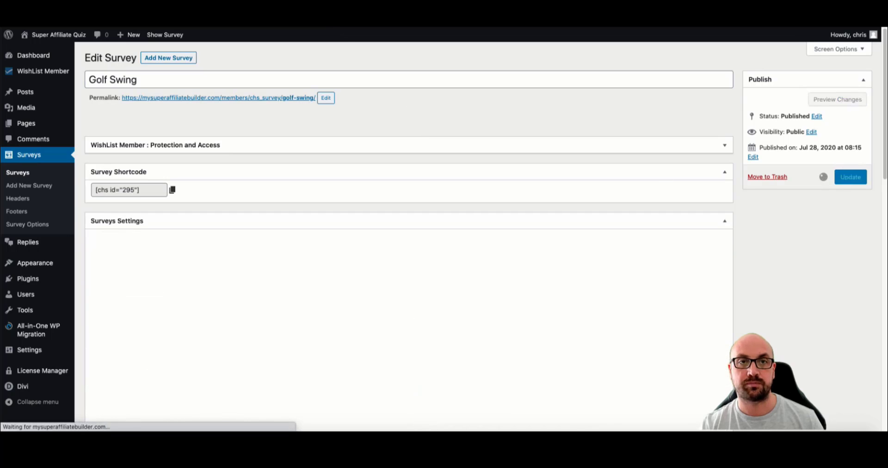
- Reload the live survey and answer Right-Hand Swing, Hook and Putting, requesting the putting tips
left_click(58, 22)
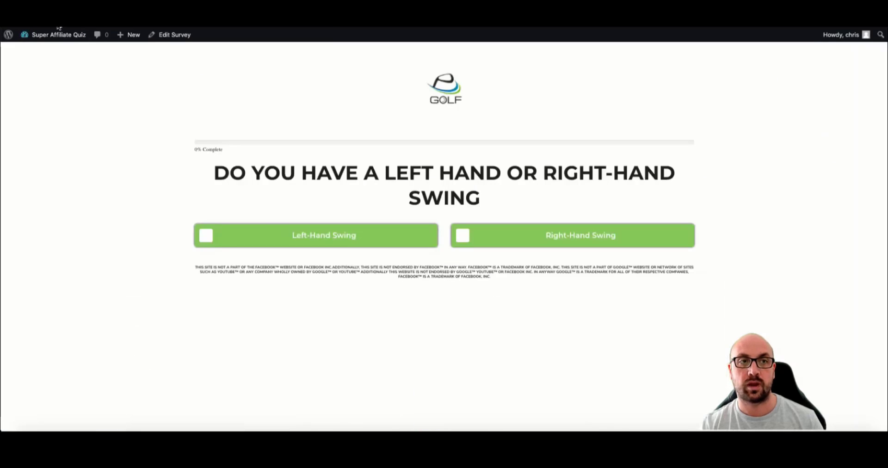
left_click(41, 18)
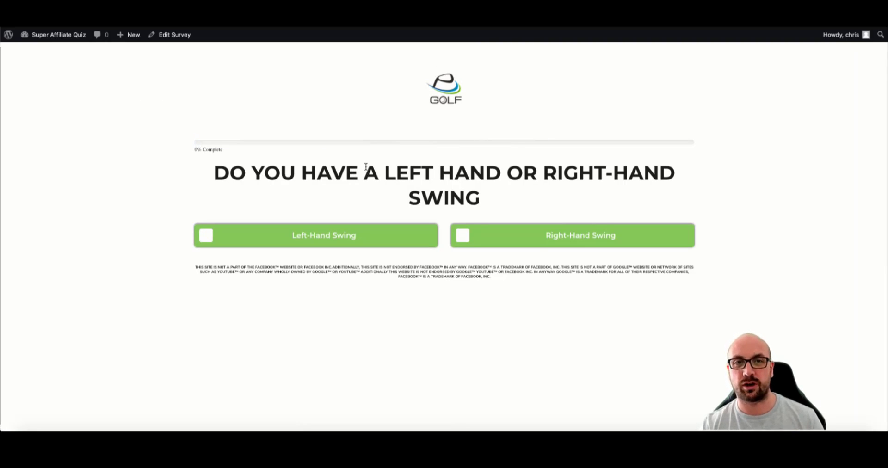
left_click(493, 237)
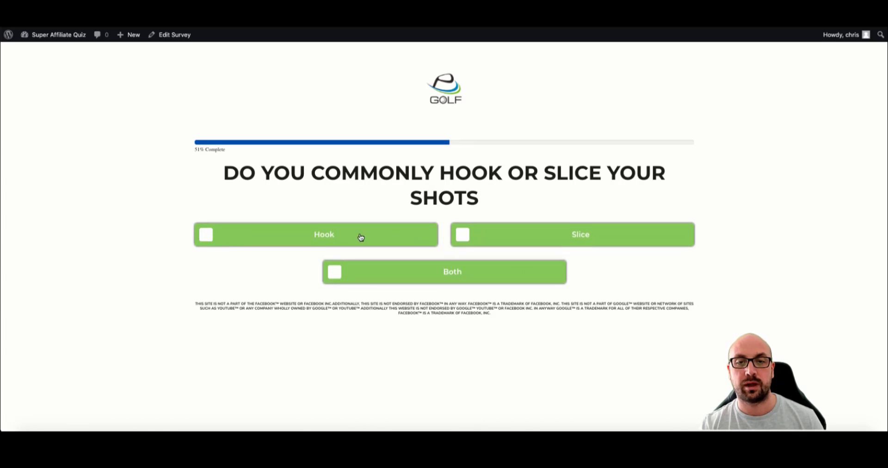
left_click(324, 234)
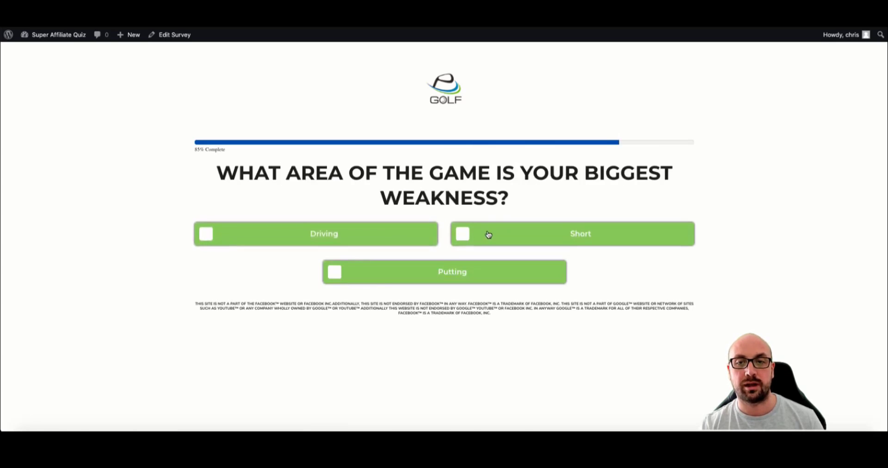
left_click(463, 272)
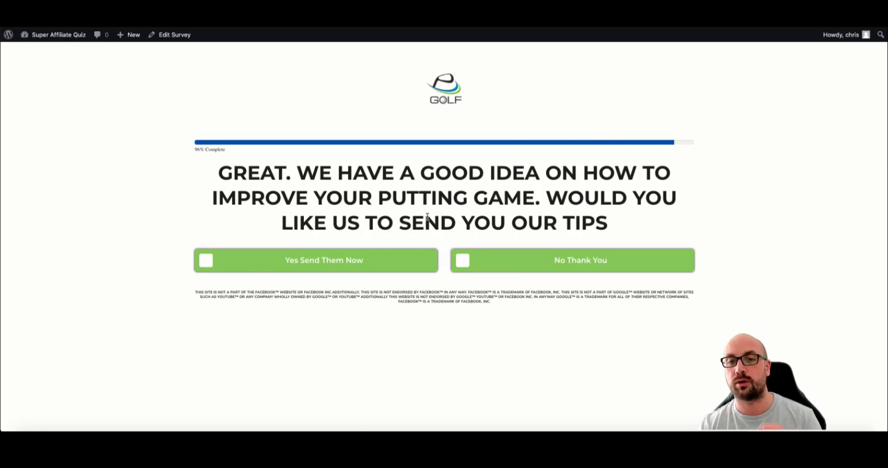
left_click(341, 263)
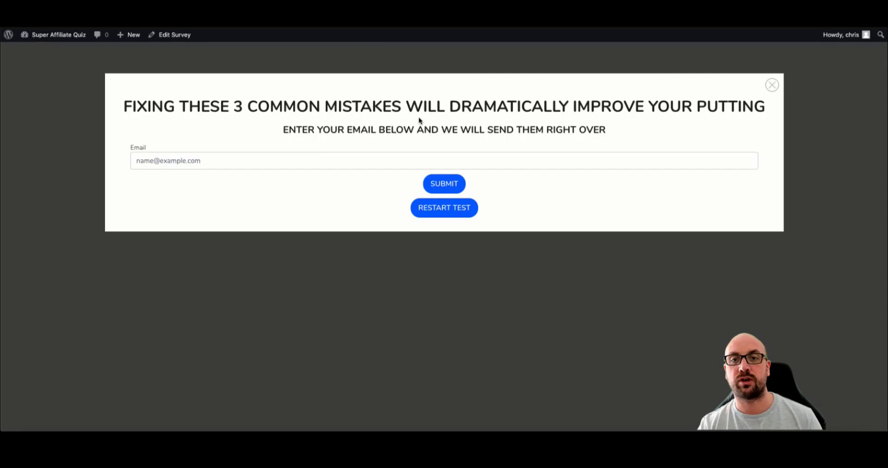
- Restart the test and answer Right-Hand Swing, Both and Short, requesting the short game tips
left_click(464, 211)
left_click(492, 236)
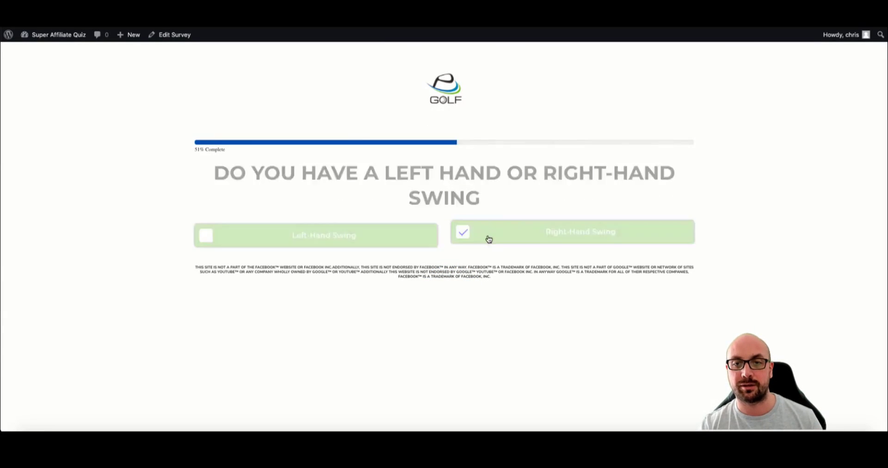
left_click(410, 273)
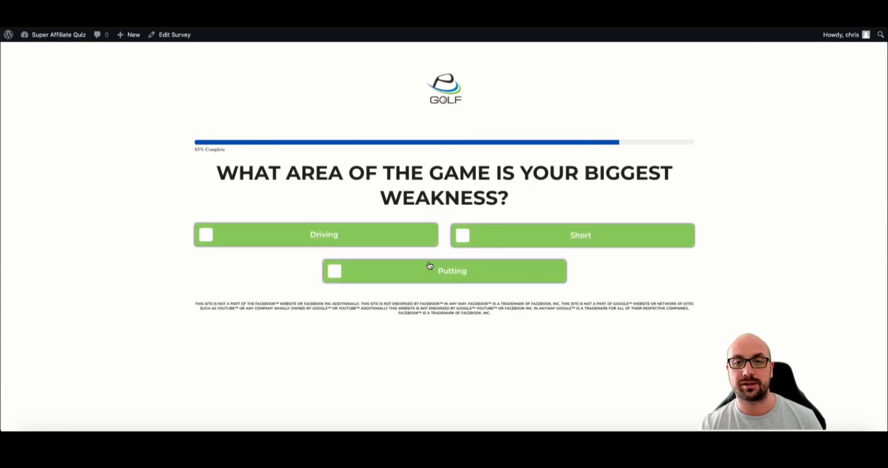
left_click(502, 242)
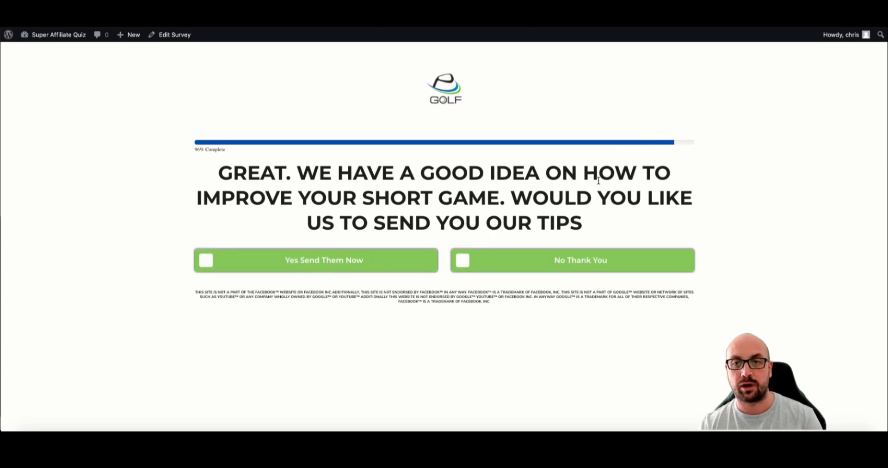
left_click(312, 267)
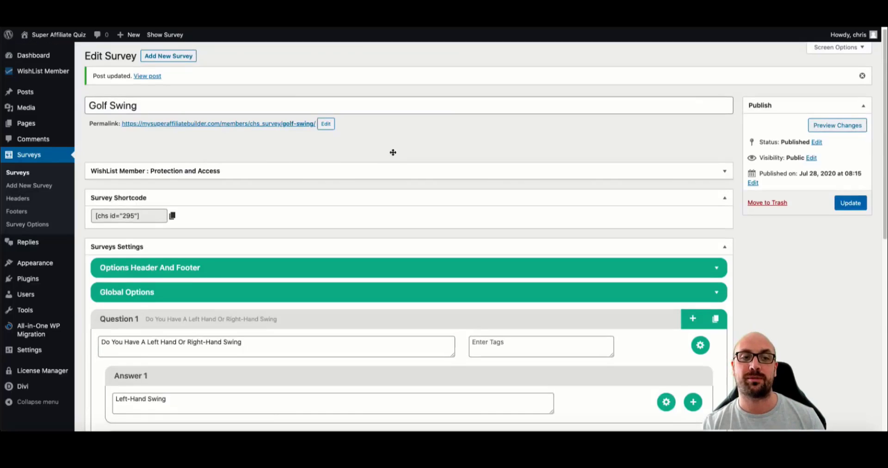
- Turn on Hide Header and Hide Footer in the survey's Global Options, then view the live survey
scroll(392, 150, "down", 4)
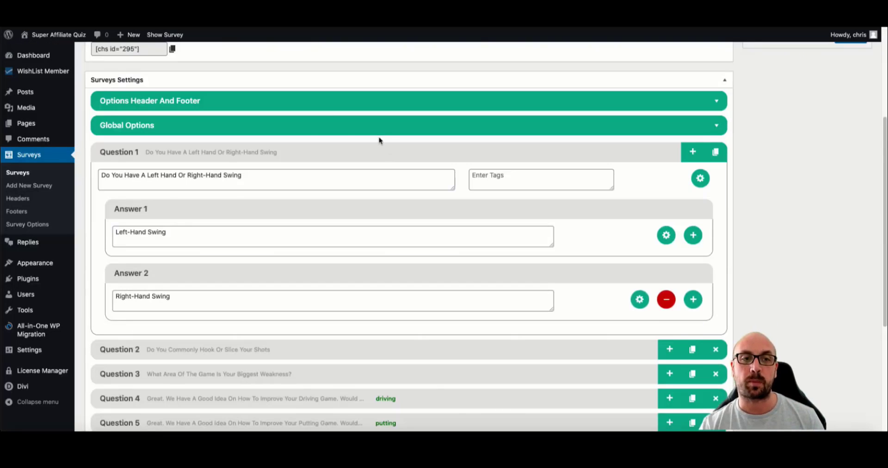
left_click(336, 103)
scroll(446, 151, "down", 1)
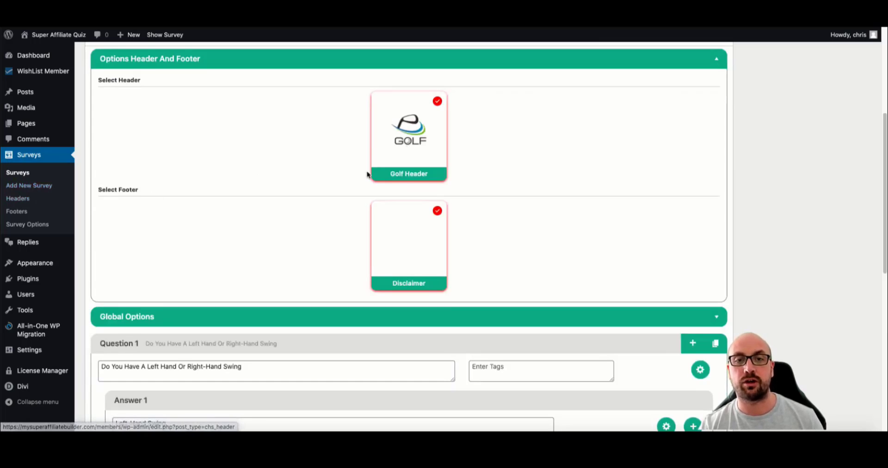
scroll(383, 168, "down", 1)
scroll(384, 180, "down", 3)
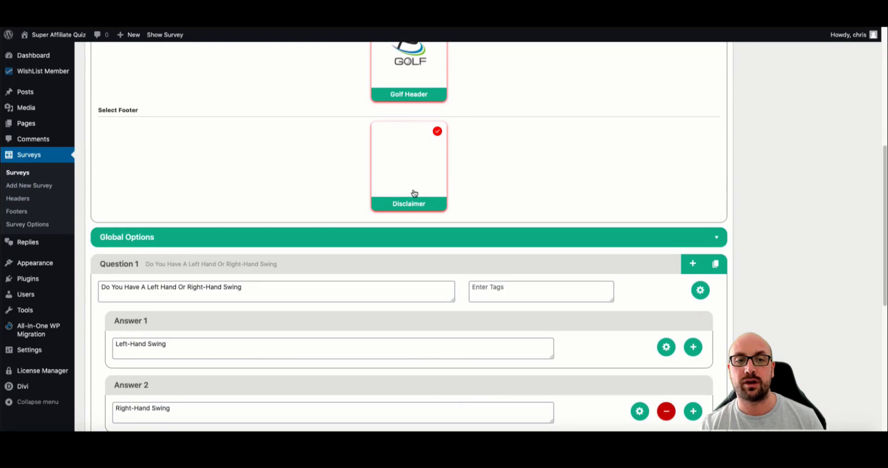
left_click(285, 239)
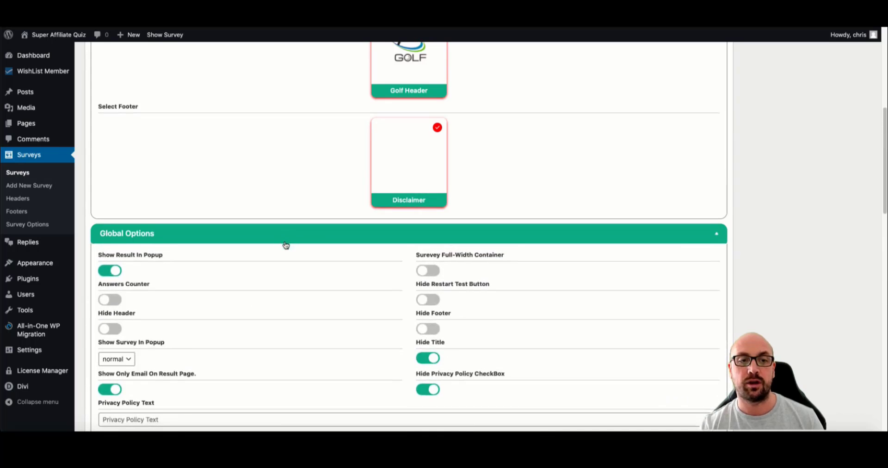
scroll(286, 244, "down", 1)
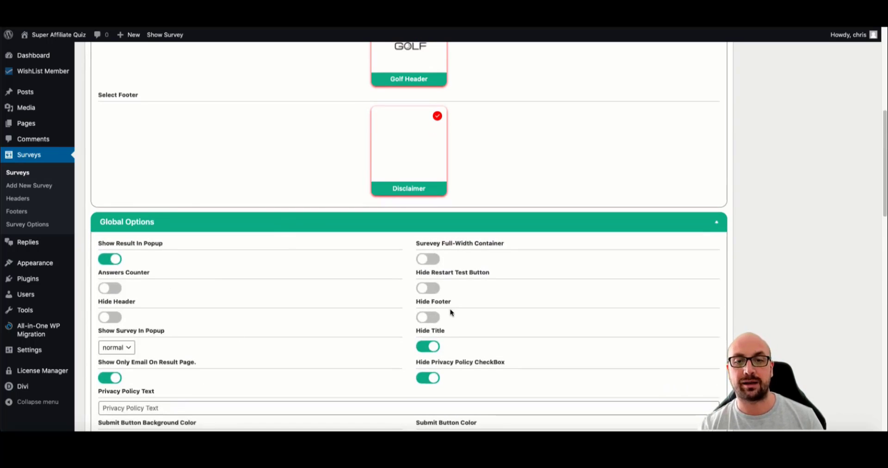
left_click(120, 318)
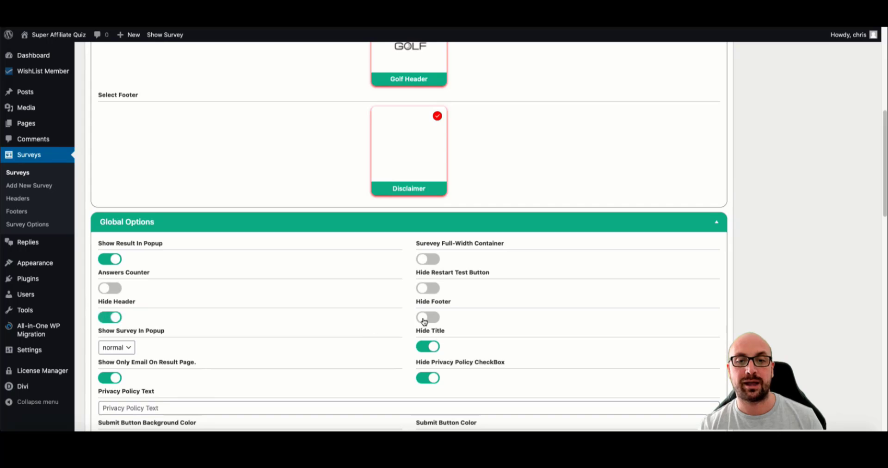
left_click(427, 317)
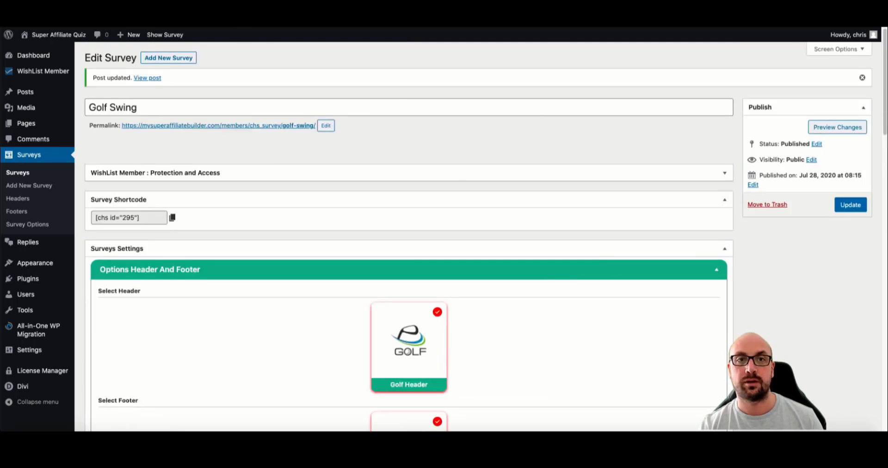
left_click(203, 14)
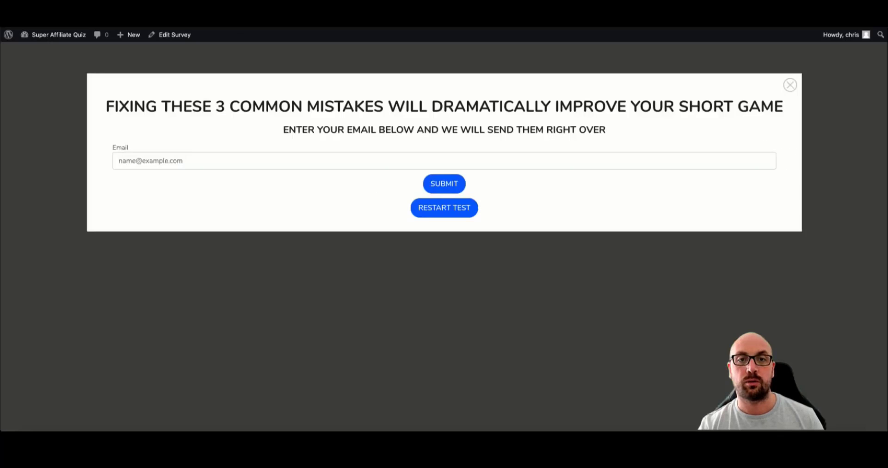
- Restart the live survey test, then update the Golf Swing survey in the editor
left_click(416, 212)
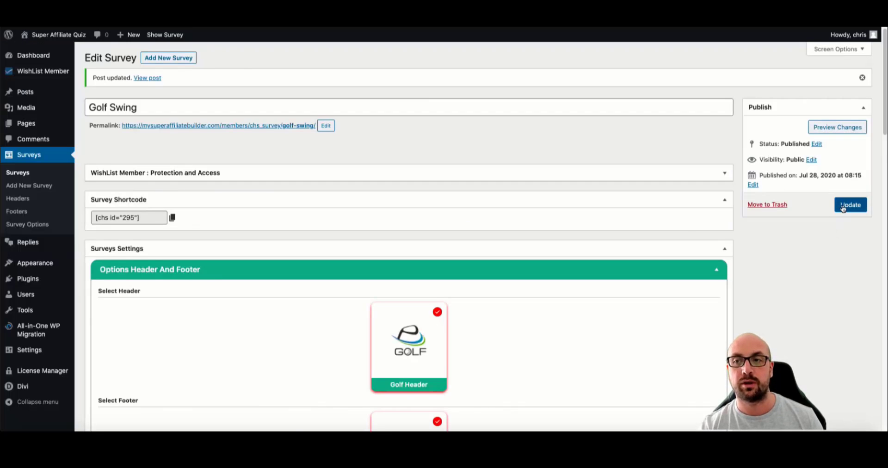
left_click(850, 205)
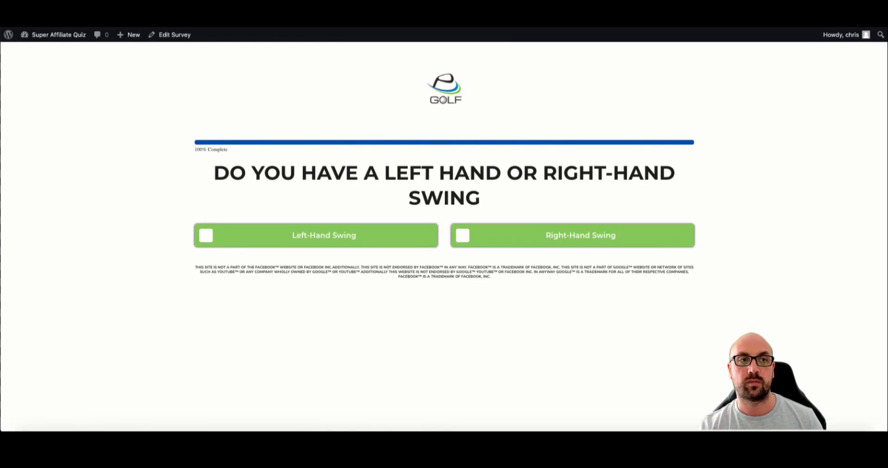
- Reload the editor and keep Show Survey In Popup set to normal in Global Options
key("super+r")
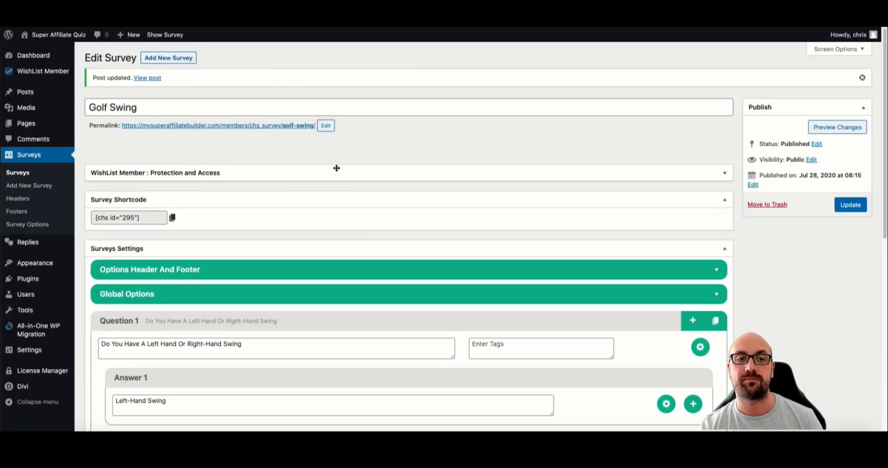
scroll(340, 261, "down", 1)
left_click(326, 281)
scroll(328, 266, "down", 4)
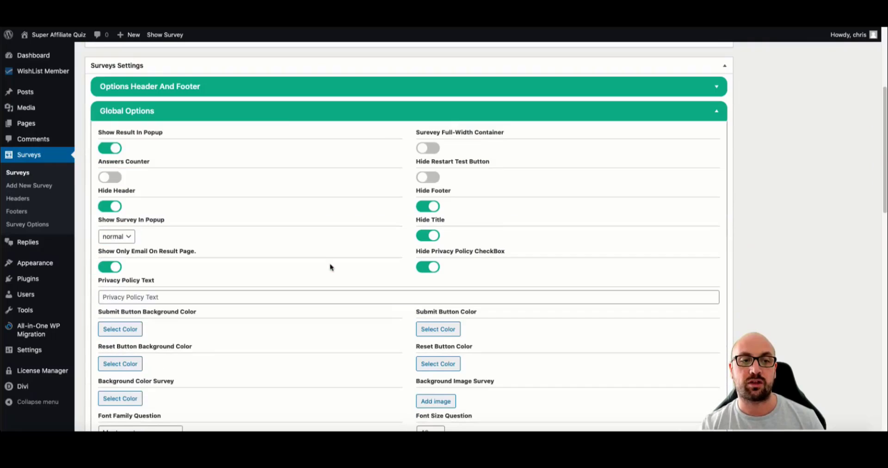
scroll(306, 254, "down", 1)
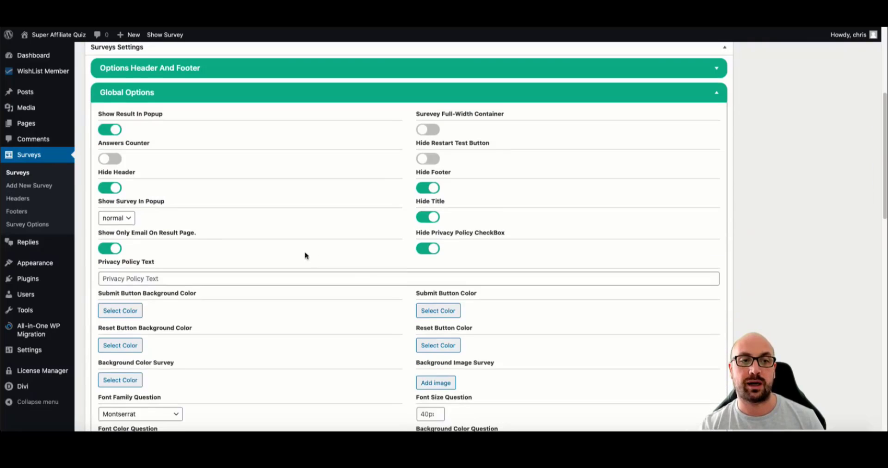
left_click(128, 218)
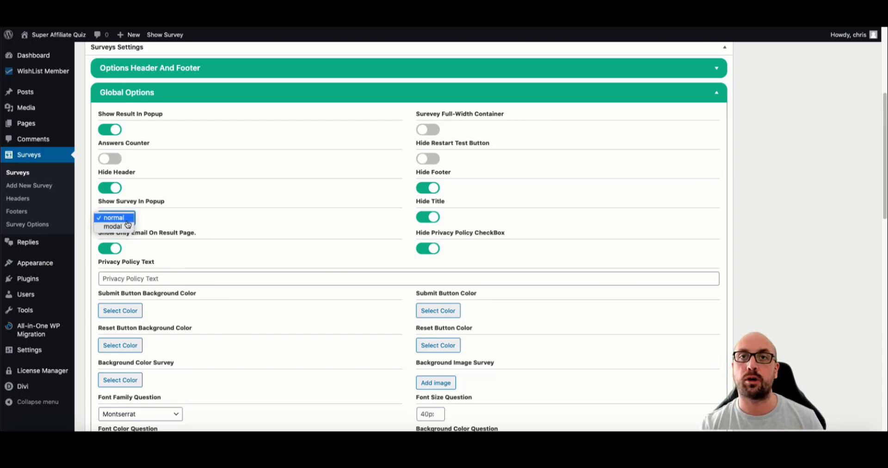
left_click(261, 229)
scroll(267, 228, "down", 3)
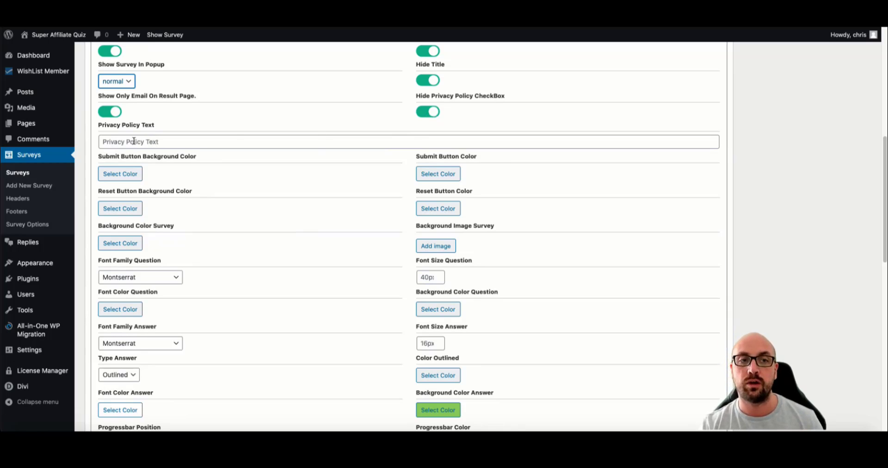
- Review the question font list, keeping the font as Montserrat
scroll(129, 143, "down", 1)
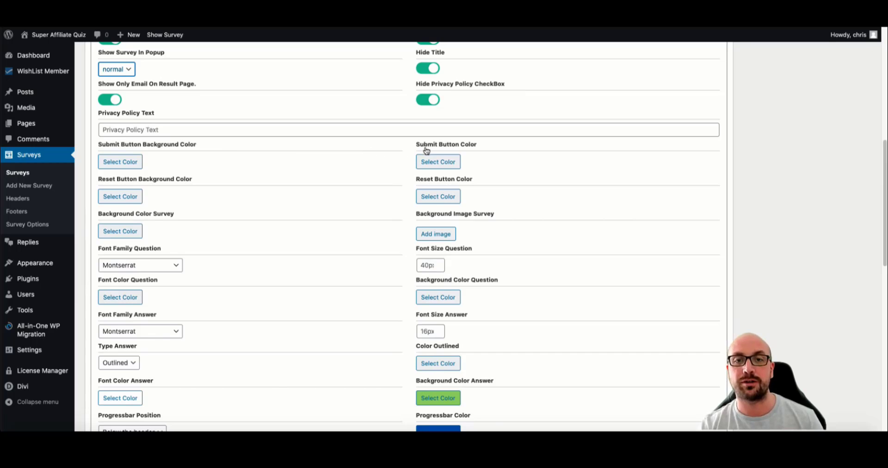
scroll(423, 148, "down", 1)
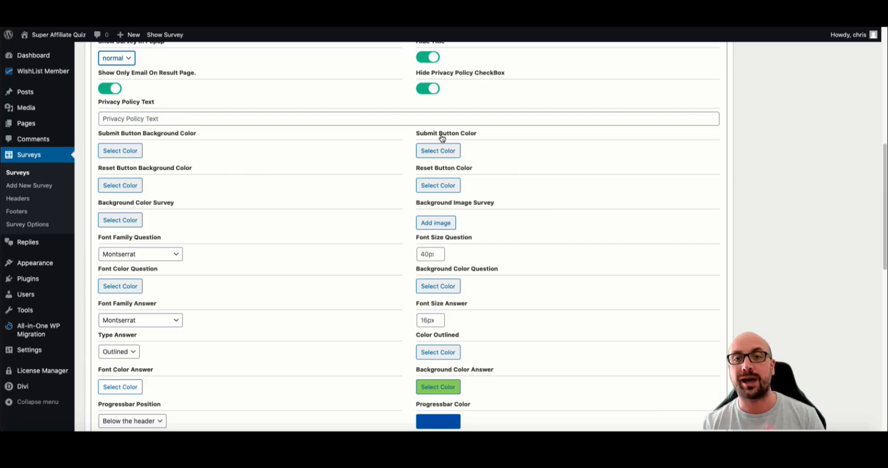
scroll(435, 137, "down", 1)
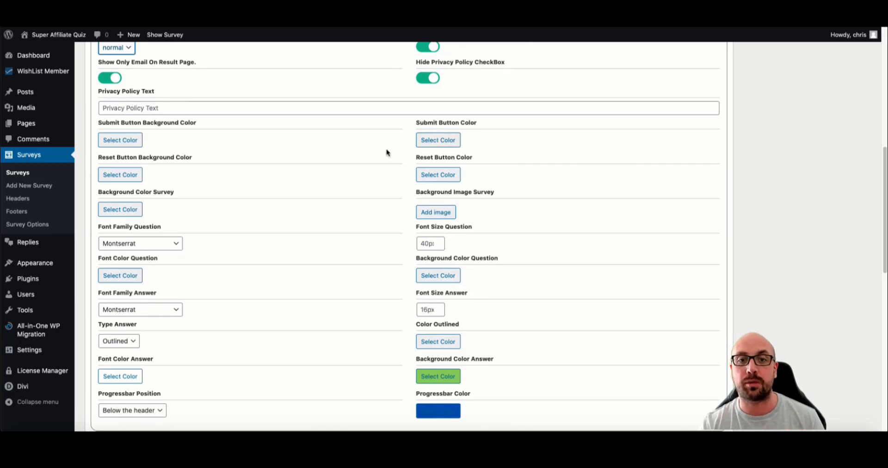
scroll(386, 152, "down", 1)
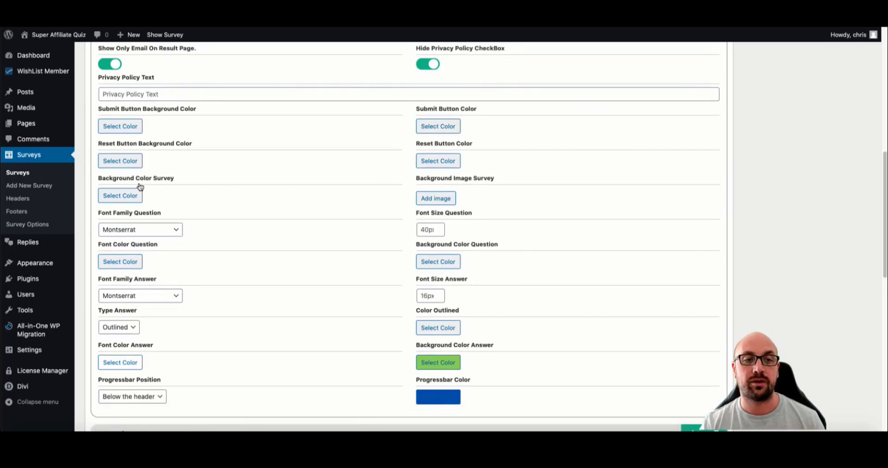
scroll(444, 189, "down", 1)
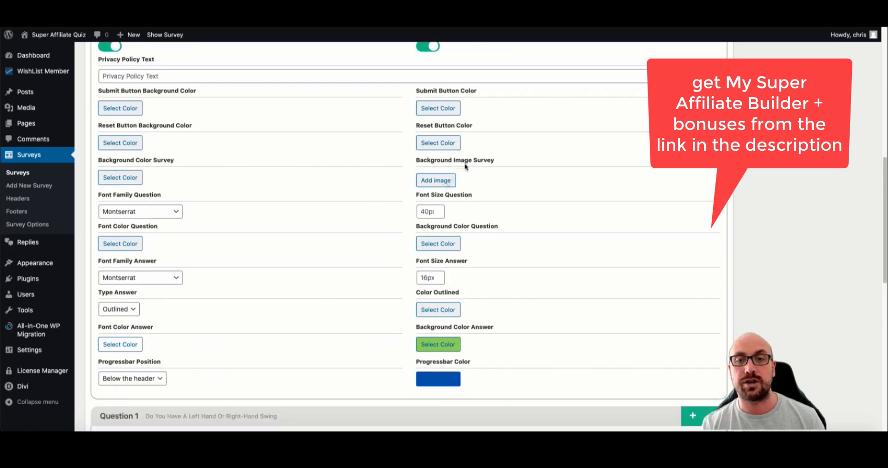
left_click(147, 209)
scroll(141, 299, "down", 8)
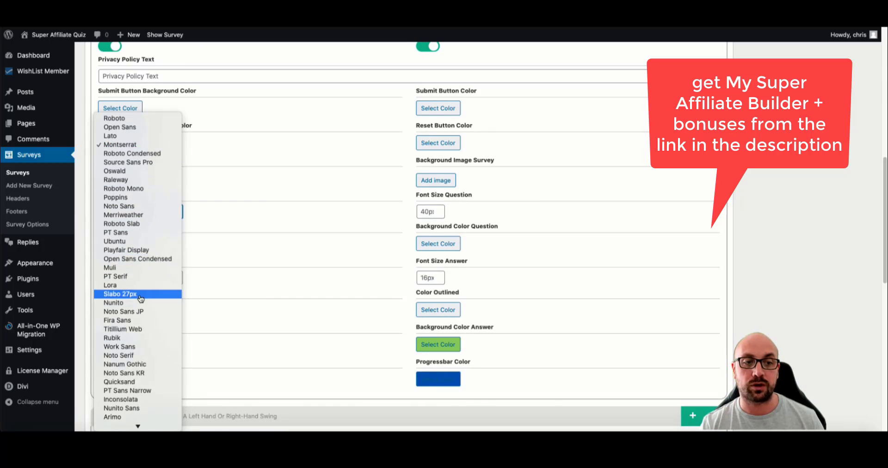
scroll(141, 299, "down", 3)
scroll(140, 299, "up", 3)
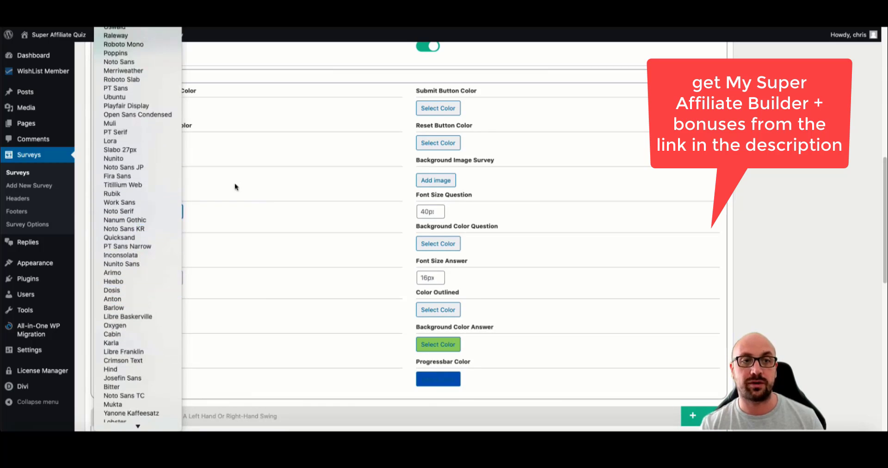
left_click(253, 216)
scroll(222, 221, "down", 2)
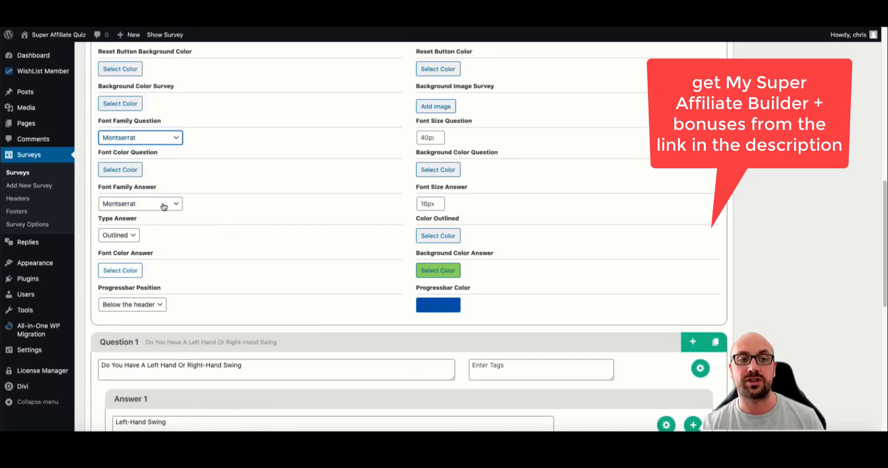
- Set the answer background colour to red and update the survey
left_click(445, 272)
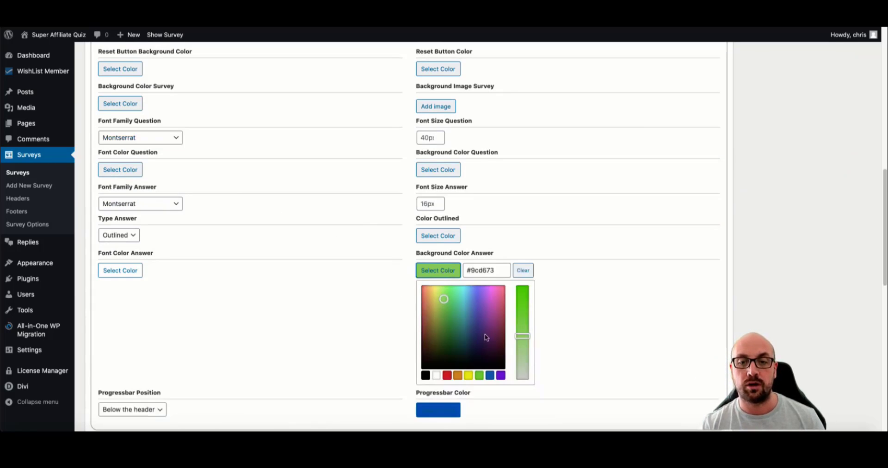
left_click(447, 375)
left_click(629, 296)
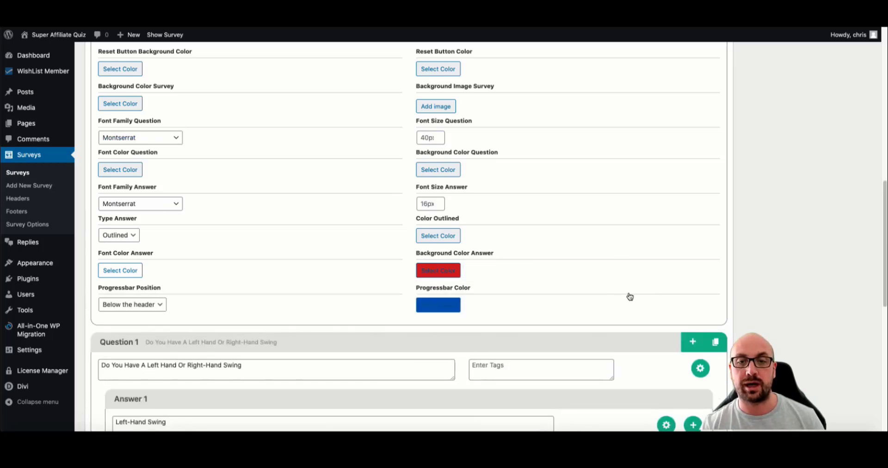
scroll(670, 241, "up", 15)
left_click(851, 204)
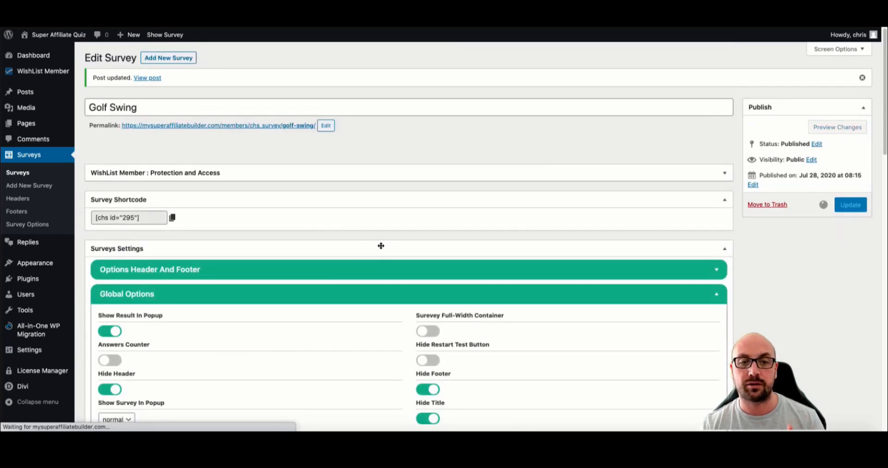
- Change the progress bar colour from blue to bright green (#4eea00)
scroll(475, 310, "down", 4)
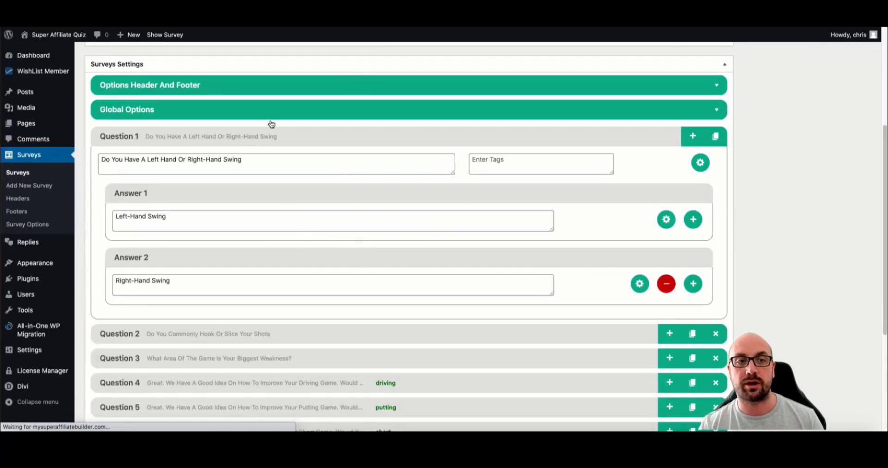
left_click(179, 109)
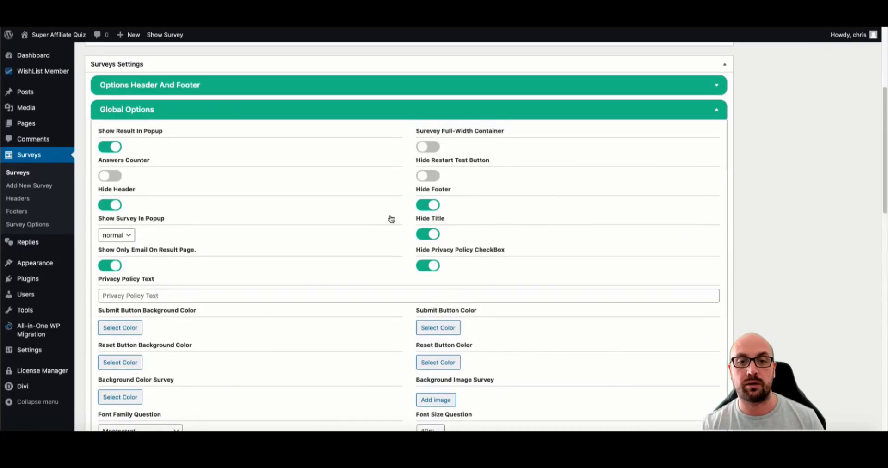
scroll(390, 218, "down", 8)
left_click(427, 133)
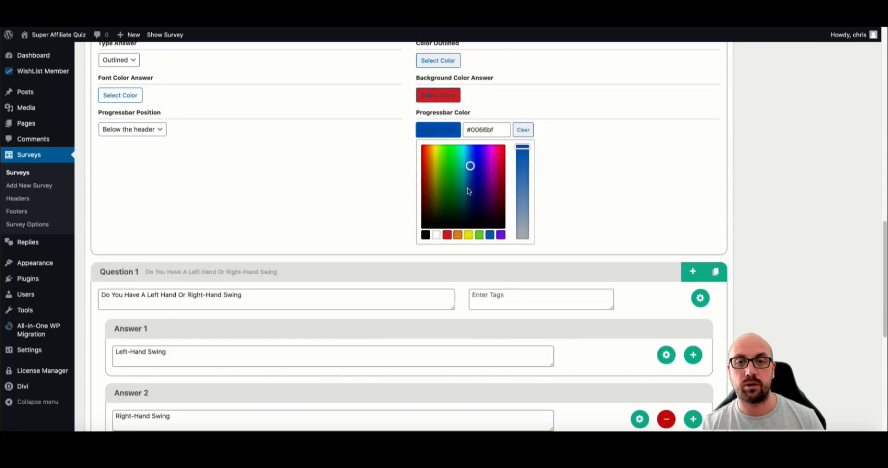
left_click_drag(445, 184, 445, 152)
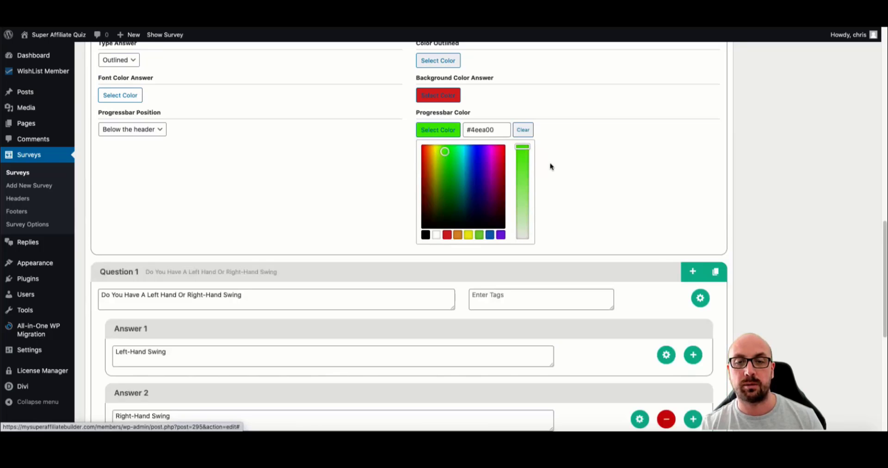
left_click(570, 174)
scroll(703, 177, "up", 15)
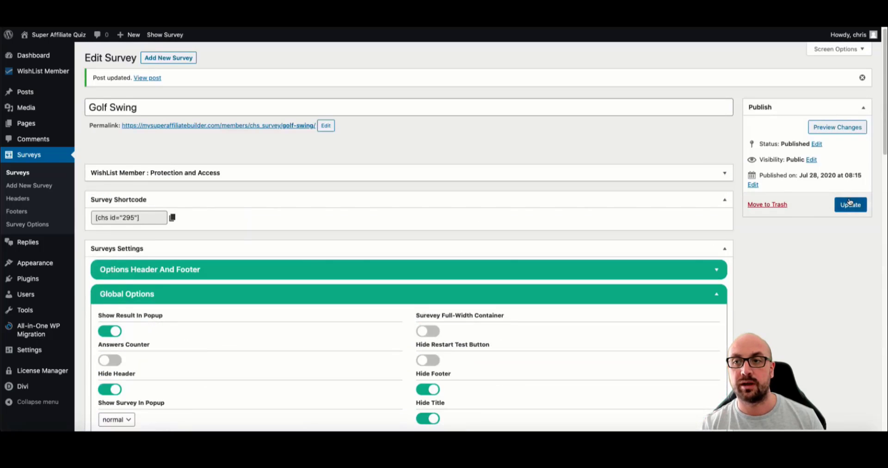
- Save the survey, reload the live page, and answer Left-Hand Swing to check the new colours
left_click(850, 204)
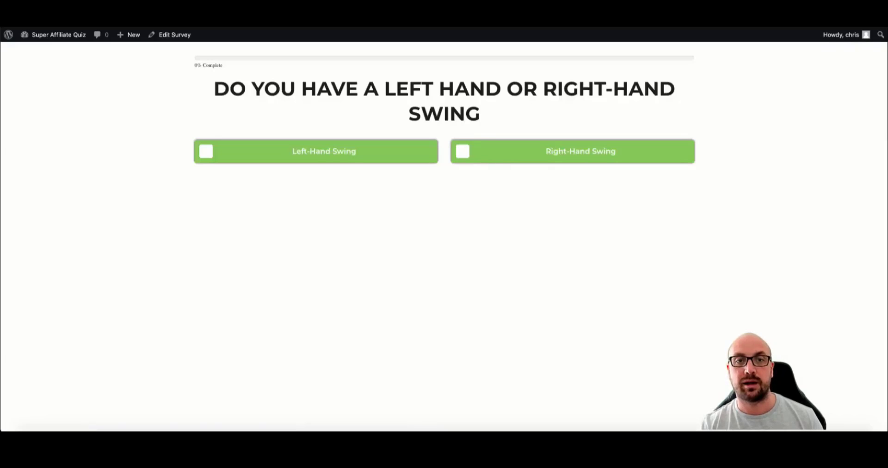
key("super+r")
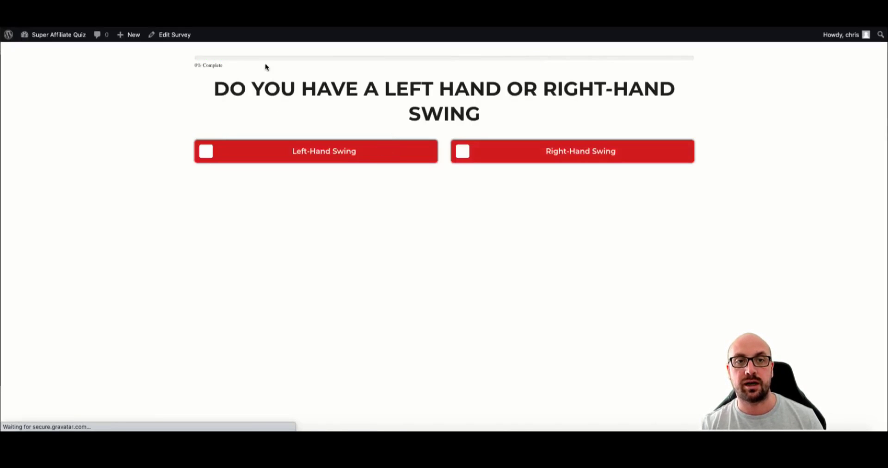
left_click(352, 158)
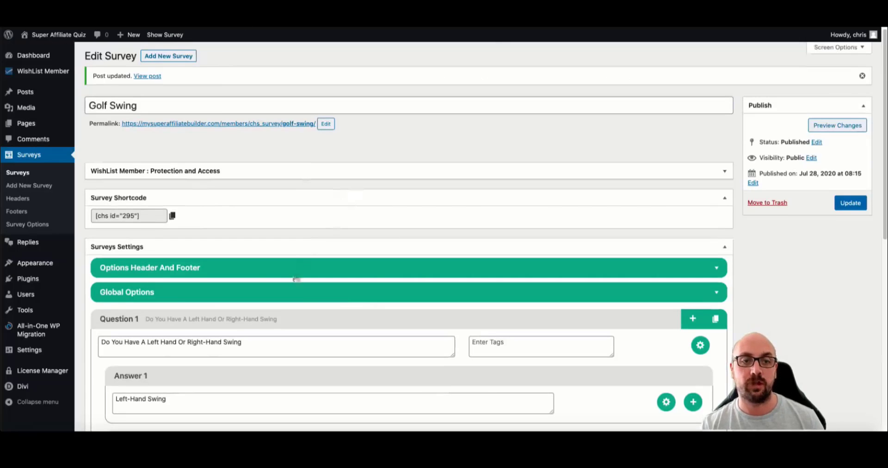
- Back in the editor, keep the progress bar position below the header
left_click(297, 292)
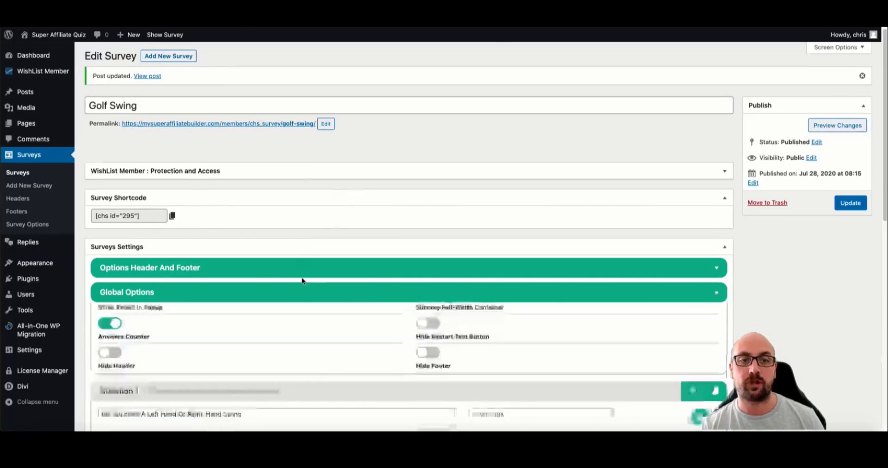
scroll(301, 280, "down", 10)
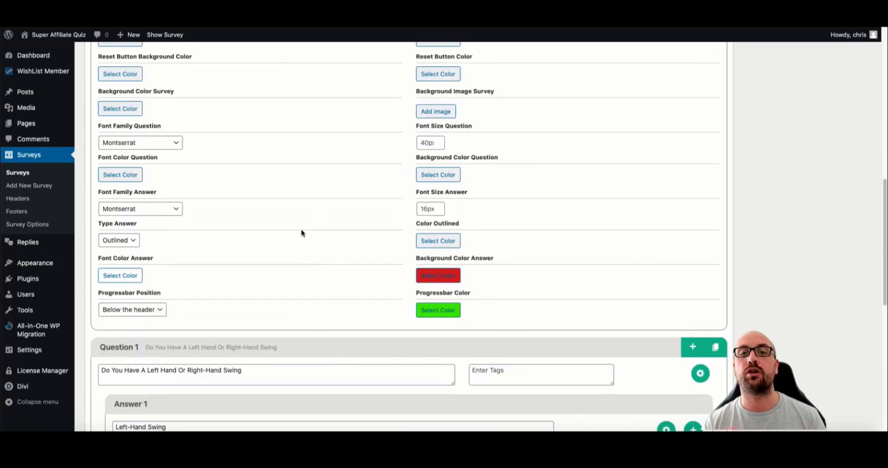
left_click(156, 309)
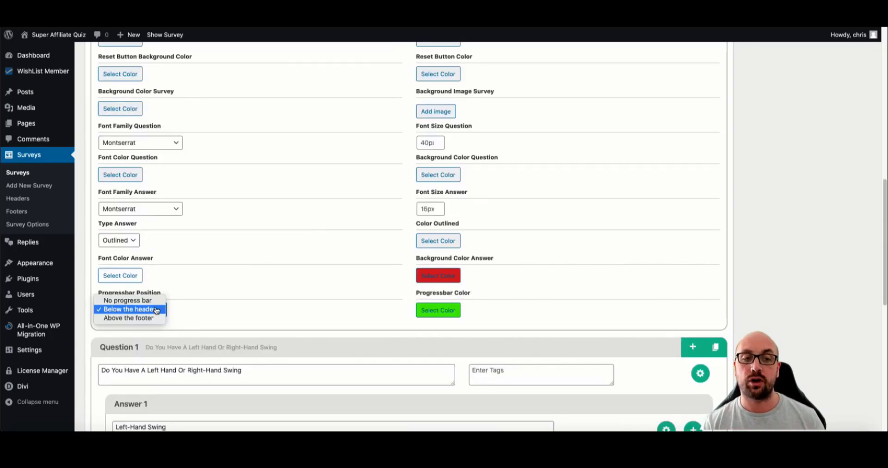
left_click(138, 309)
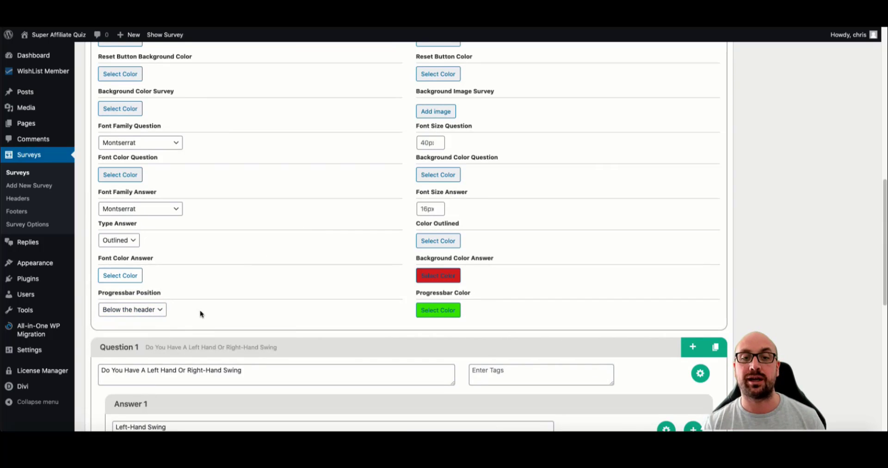
left_click(134, 313)
left_click(136, 314)
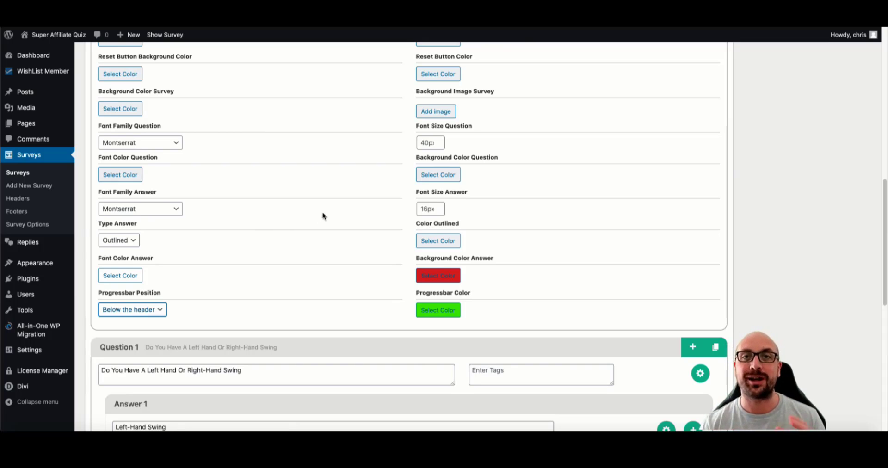
scroll(398, 210, "down", 3)
scroll(378, 203, "down", 2)
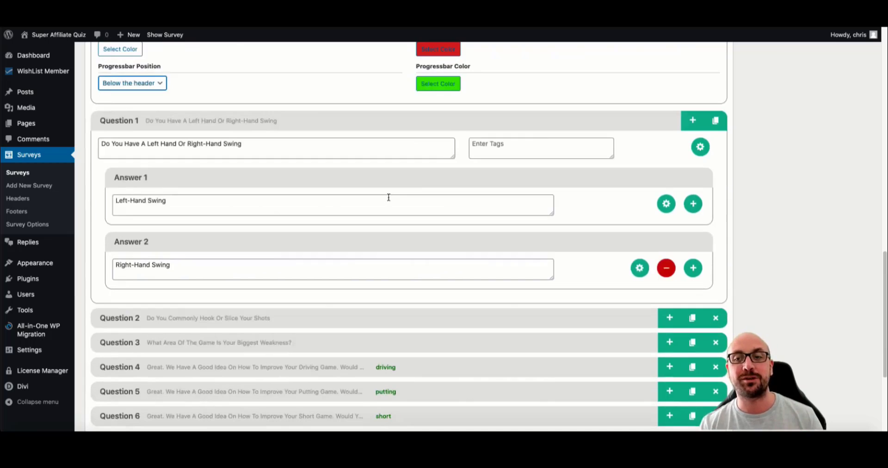
scroll(423, 155, "up", 10)
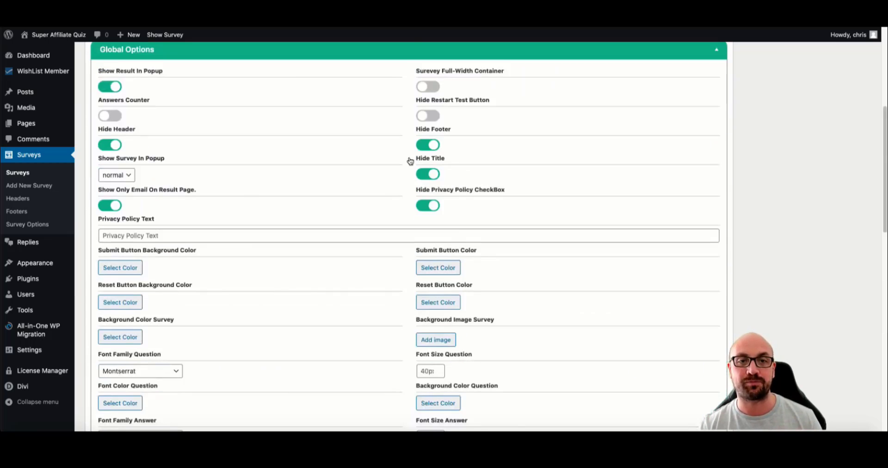
- Collapse Global Options and reopen Question 1 to show its Left-Hand and Right-Hand Swing answers
left_click(264, 56)
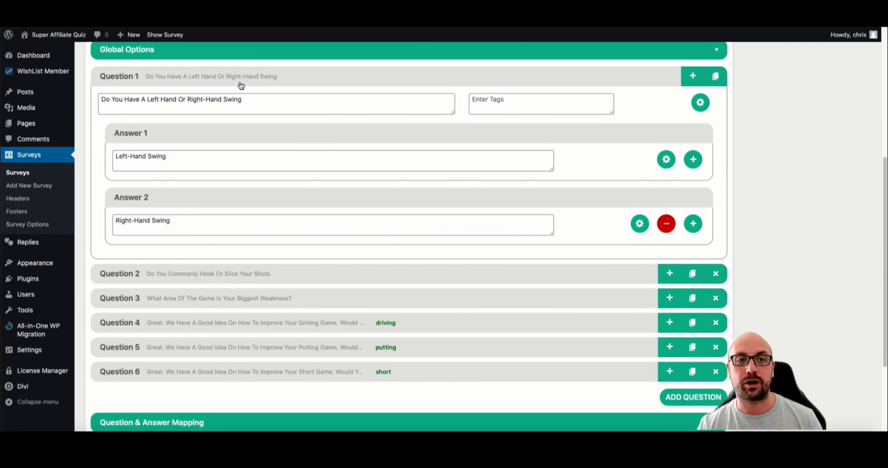
left_click(240, 84)
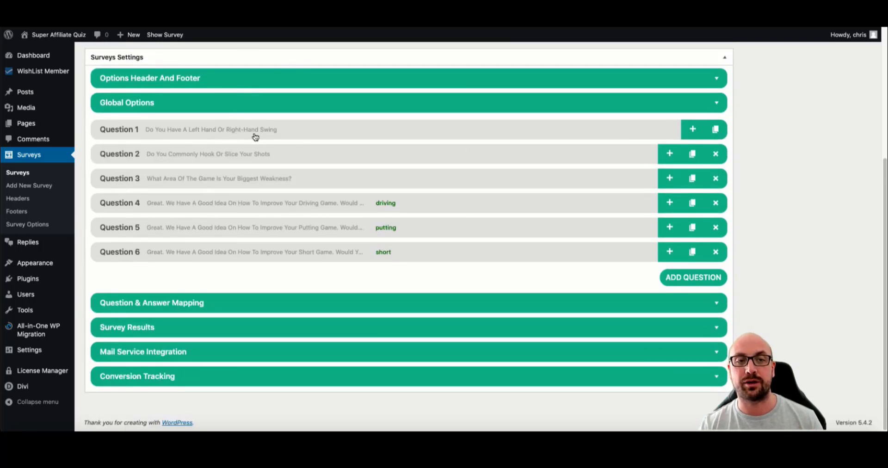
left_click(257, 133)
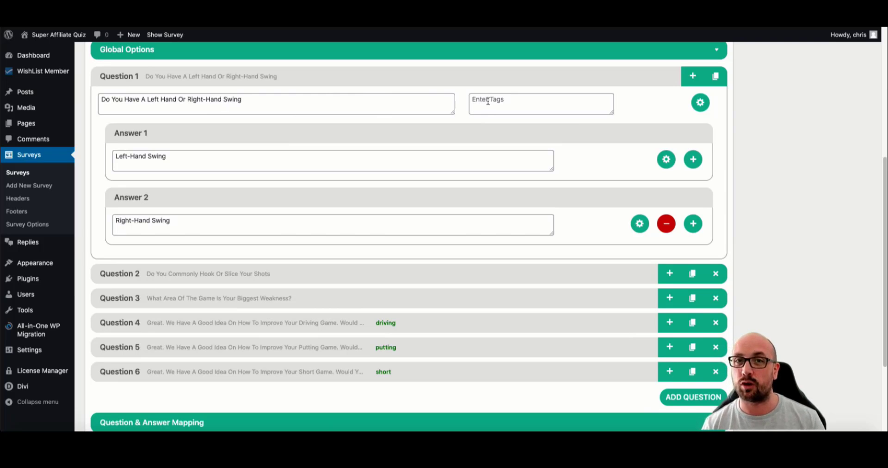
- Attach the photo of the golfer in blue to the Left-Hand Swing answer
left_click(666, 159)
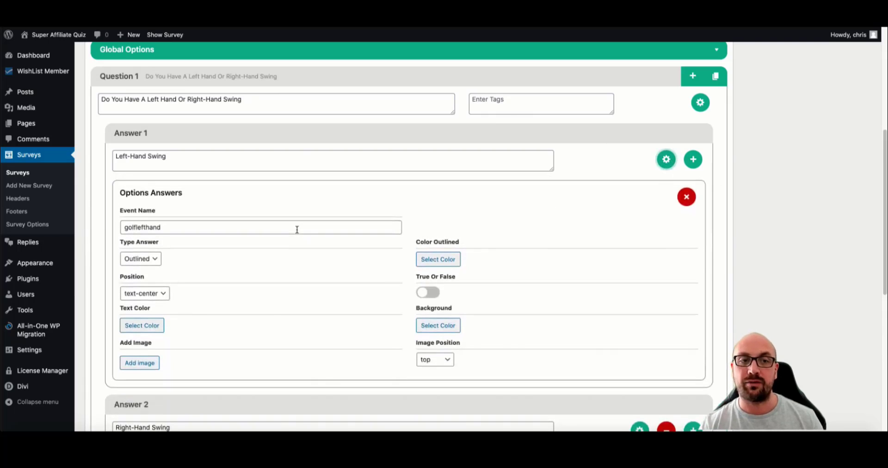
scroll(171, 341, "down", 1)
left_click(140, 346)
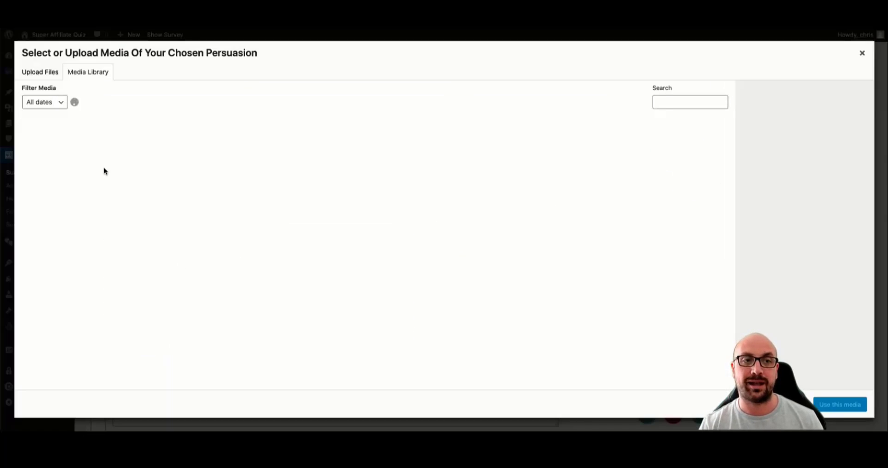
left_click(134, 160)
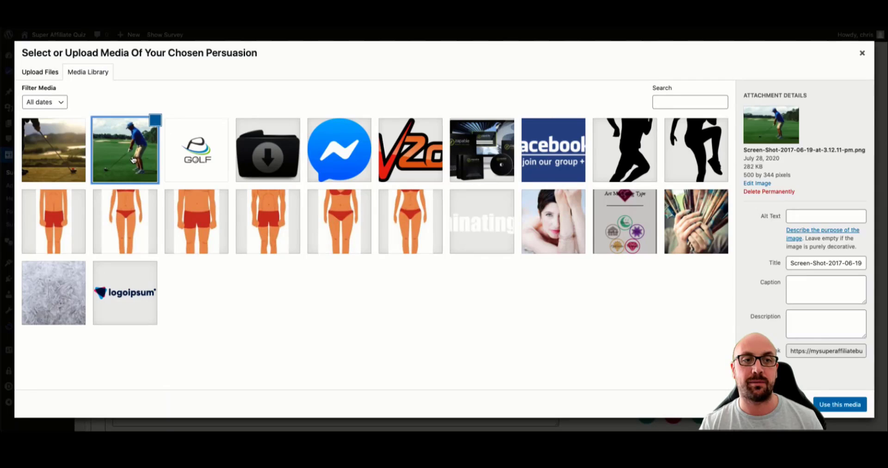
left_click(840, 404)
- Attach the golf club at sunset photo to the Right-Hand Swing answer
scroll(509, 282, "down", 4)
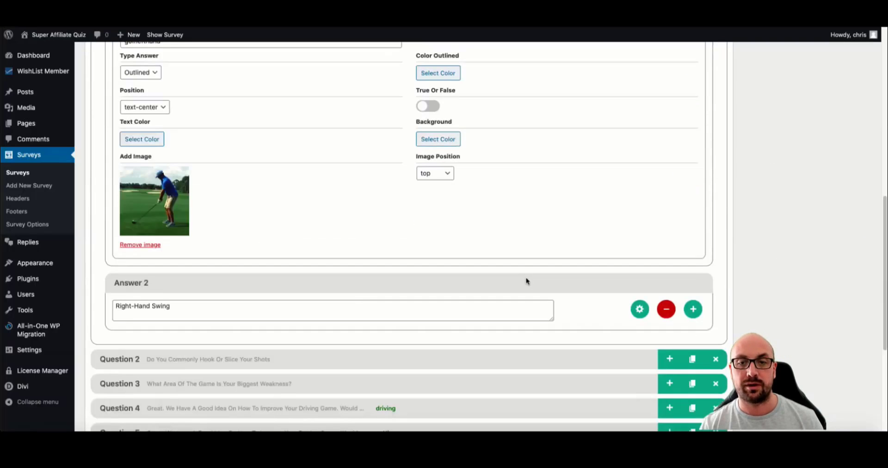
left_click(639, 309)
scroll(509, 300, "down", 4)
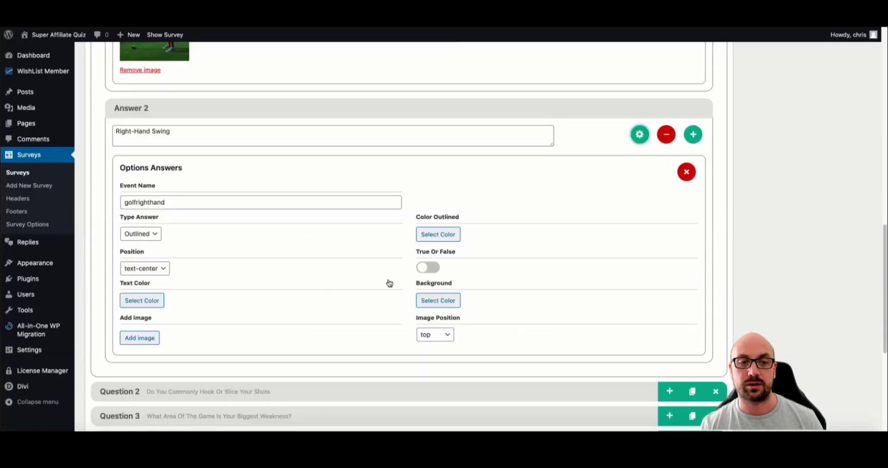
left_click(153, 337)
left_click(34, 160)
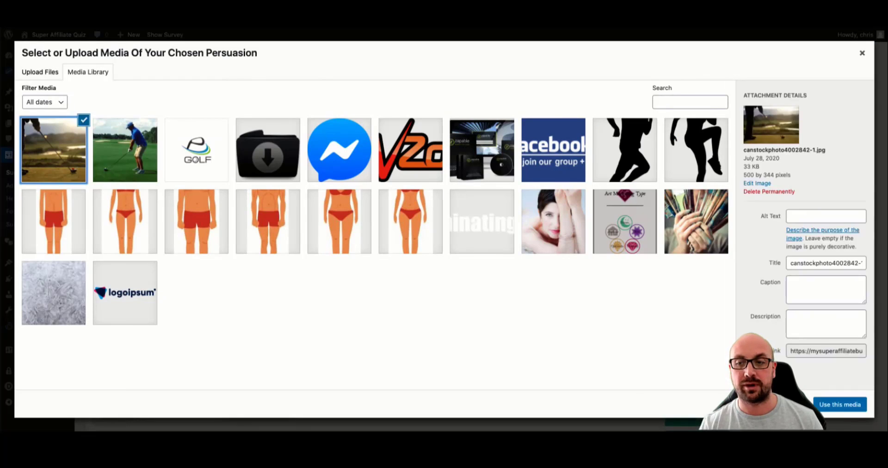
left_click(839, 404)
- Update the Golf Swing survey to save the answer images
scroll(525, 260, "up", 10)
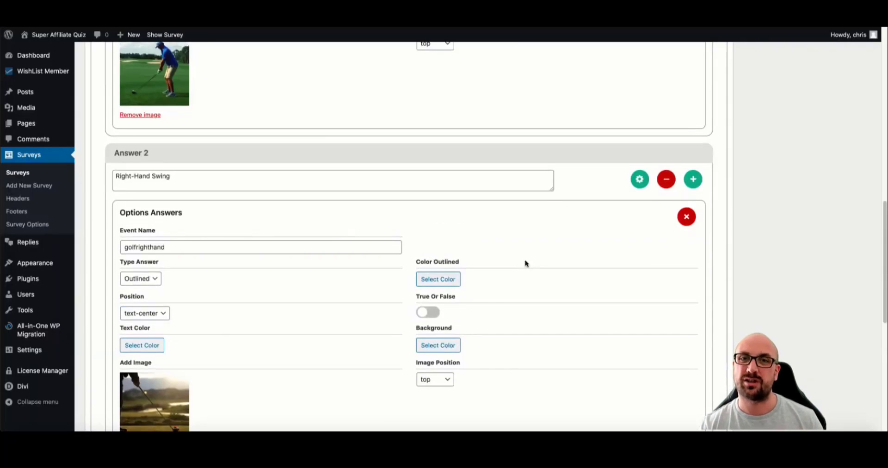
scroll(666, 239, "up", 4)
left_click(850, 205)
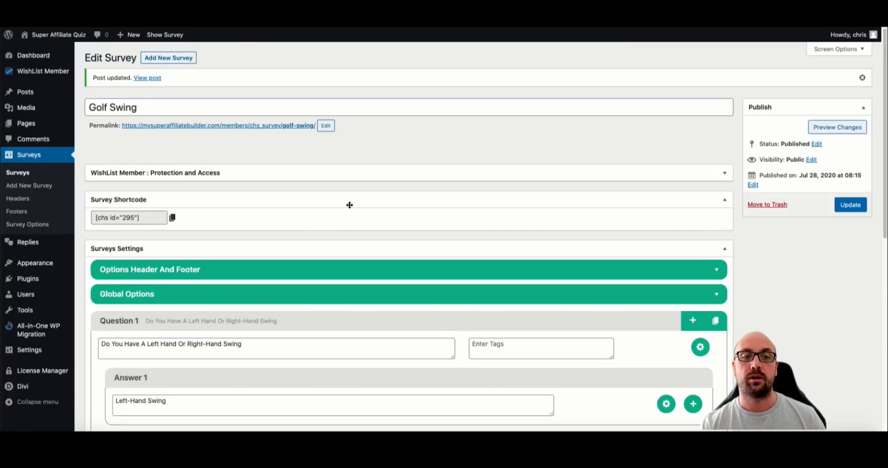
- Check the Left-Hand Swing answer's options to confirm its attached photo
scroll(349, 205, "down", 4)
left_click(666, 212)
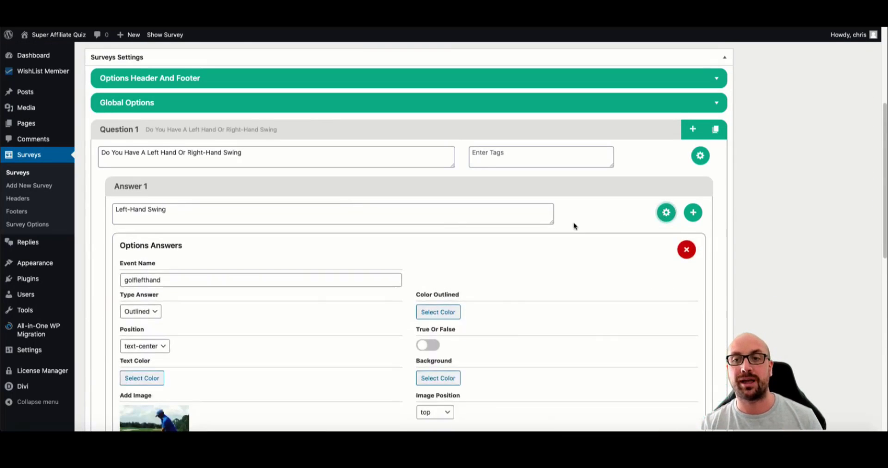
scroll(573, 223, "down", 2)
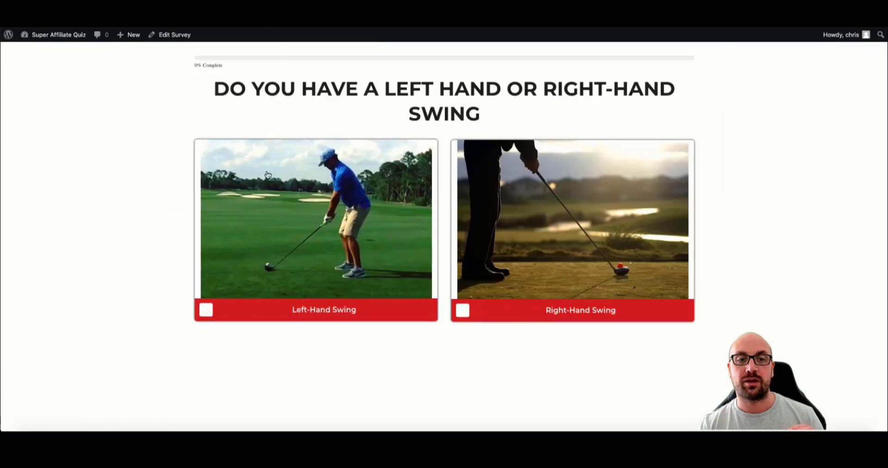
- Take the survey with Left-Hand Swing, Hook, Driving and Yes Send Them Now, then close the email popup
left_click(288, 189)
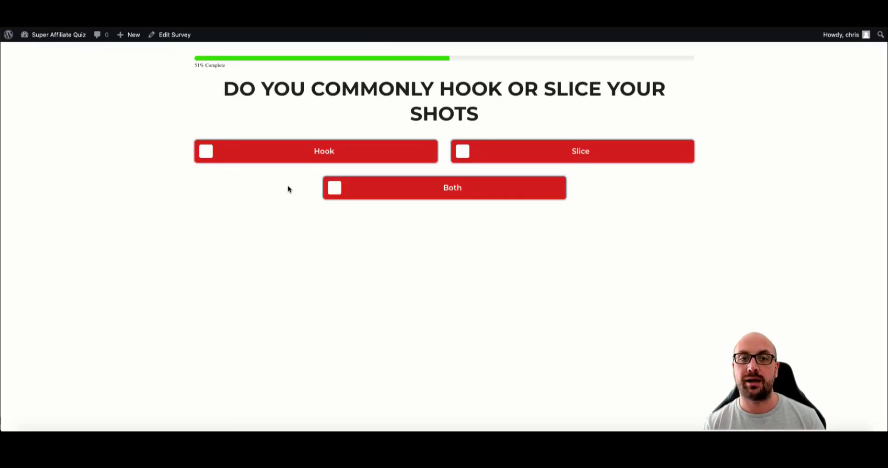
left_click(307, 160)
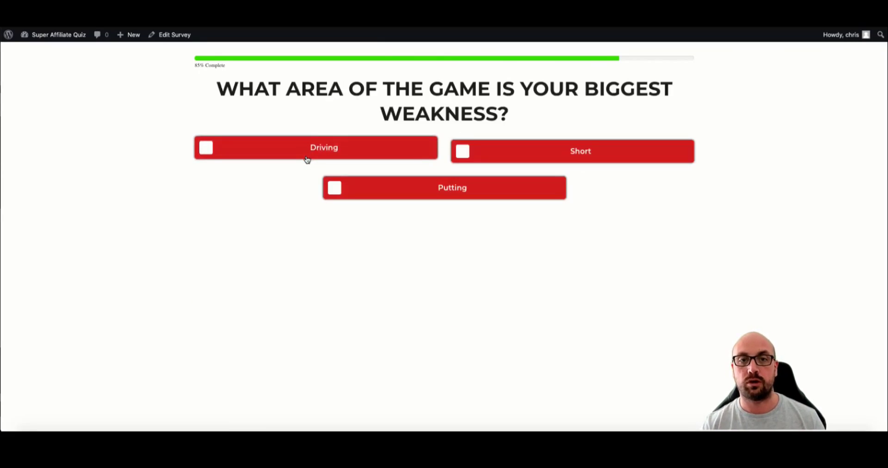
left_click(307, 159)
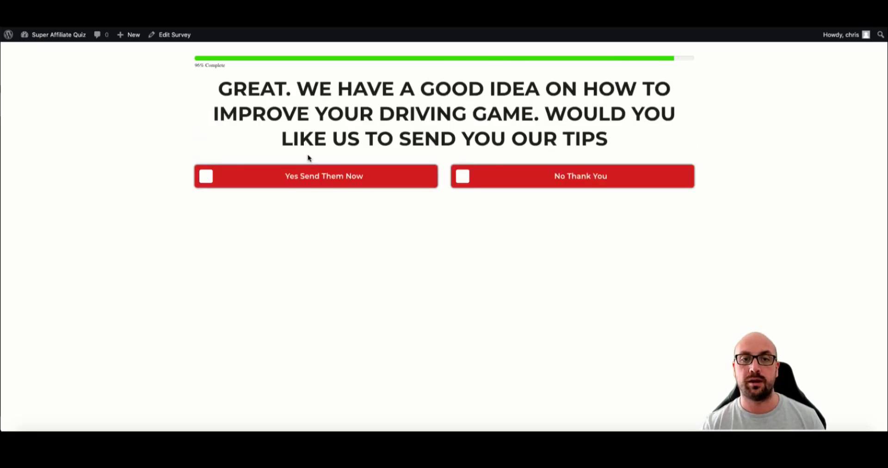
left_click(308, 179)
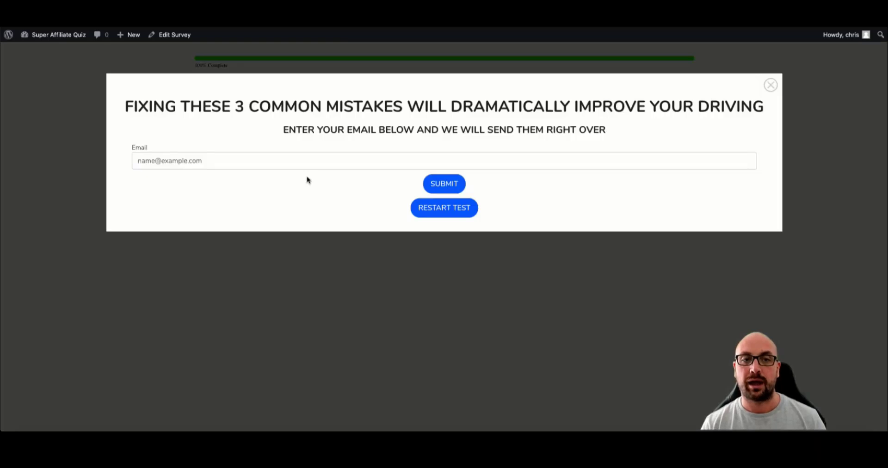
left_click(296, 162)
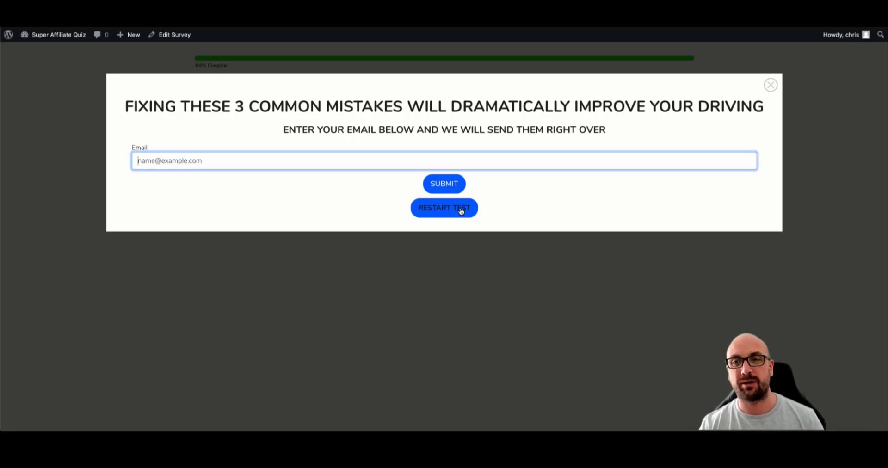
left_click(771, 85)
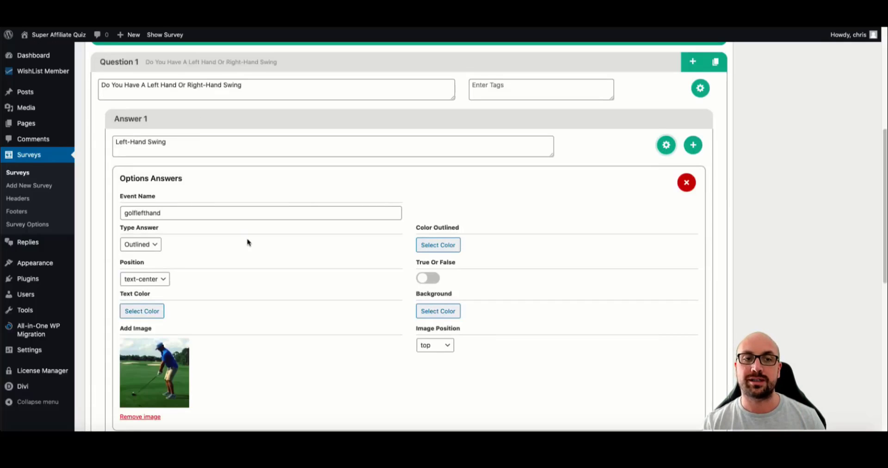
- Select the golflefthand text in the Left-Hand Swing answer's Event Name field
scroll(248, 245, "down", 1)
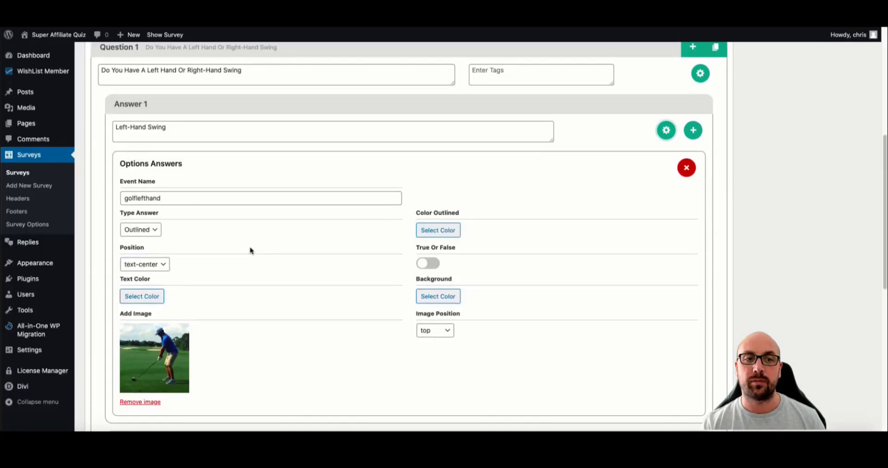
left_click(186, 198)
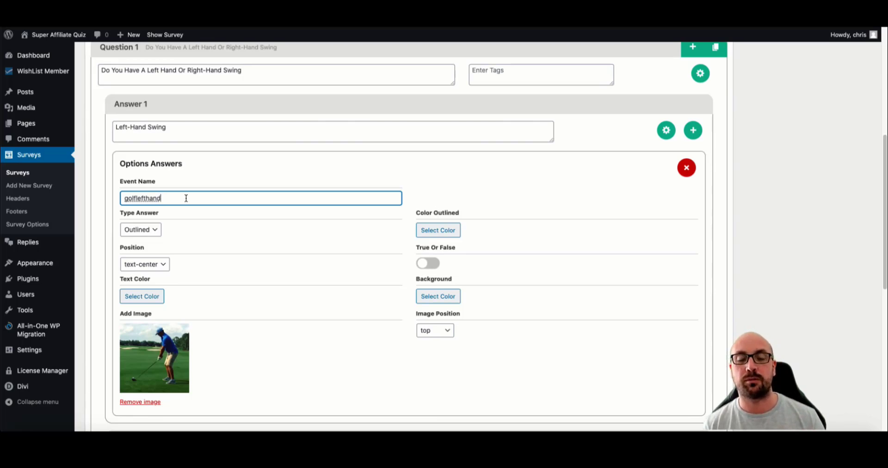
left_click_drag(168, 198, 127, 197)
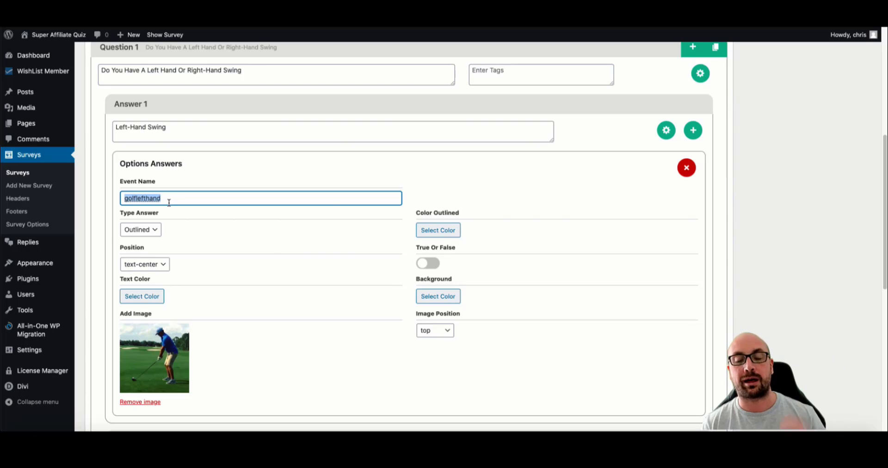
- Give Question 2's Hook answer the event name 'hookshots'
scroll(201, 203, "down", 5)
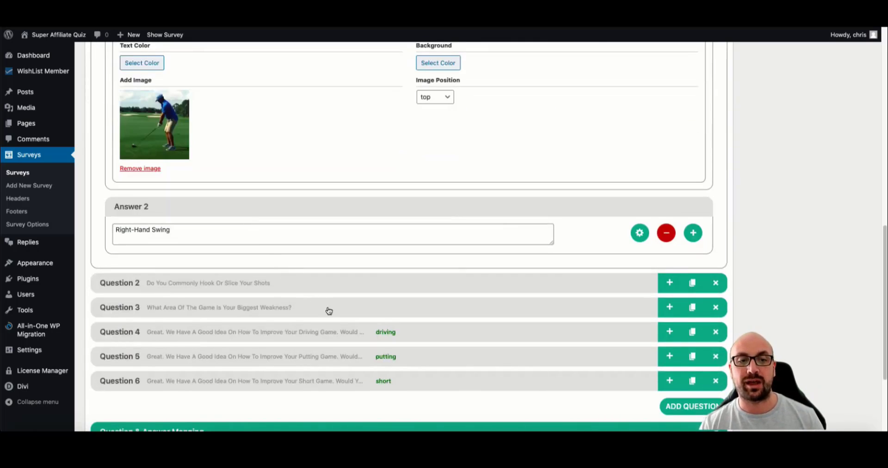
scroll(329, 311, "down", 1)
left_click(310, 283)
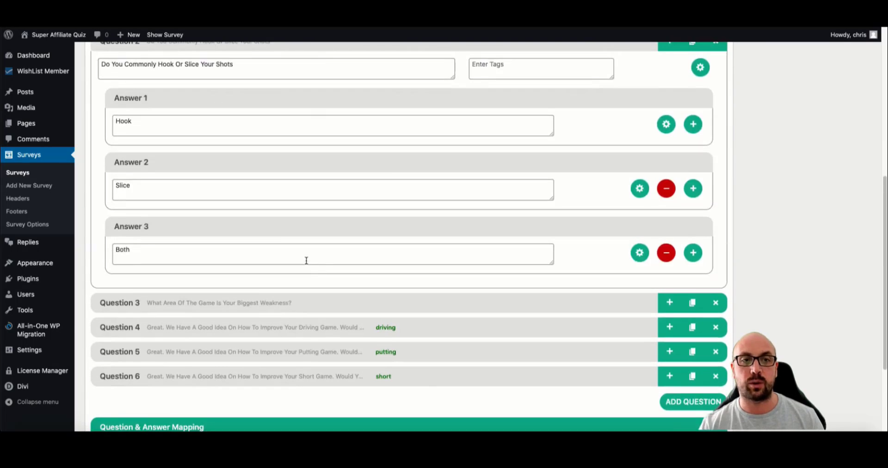
left_click(666, 124)
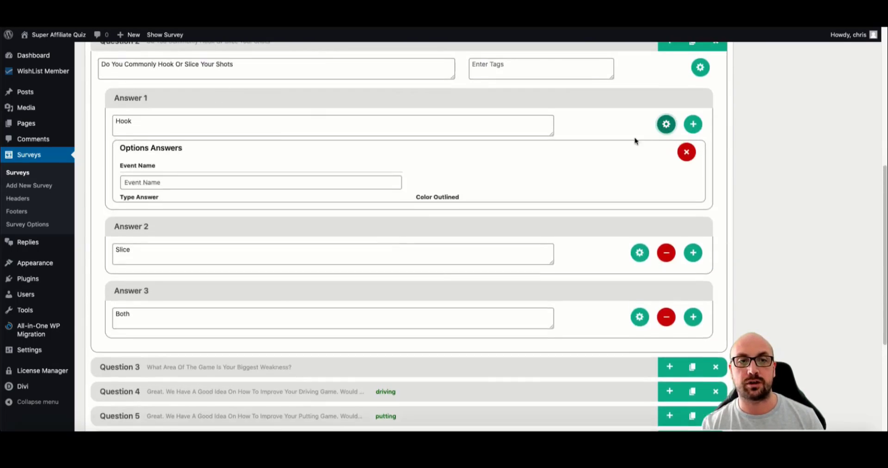
type("hook")
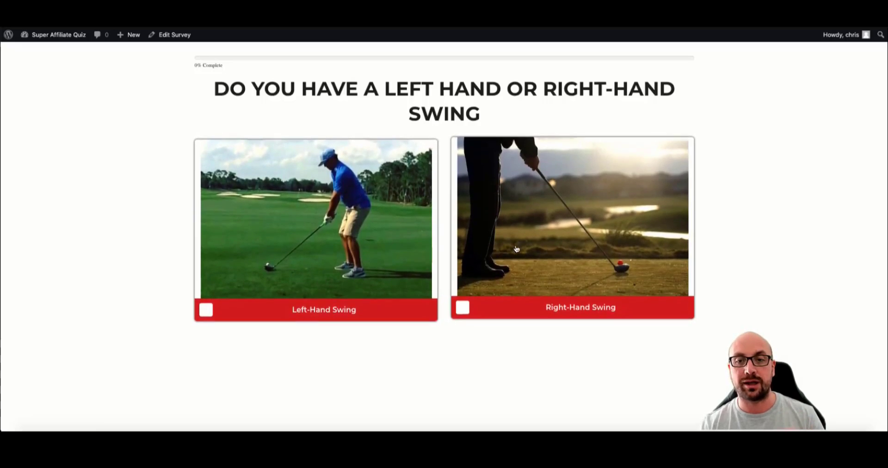
- Answer Right-Hand Swing in the live survey, then collapse the Question 2 editor
left_click(531, 245)
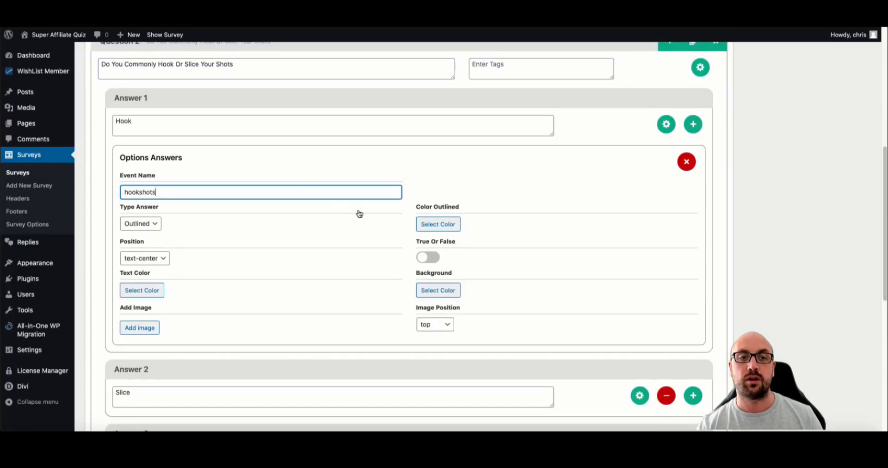
scroll(360, 210, "down", 4)
scroll(360, 209, "up", 4)
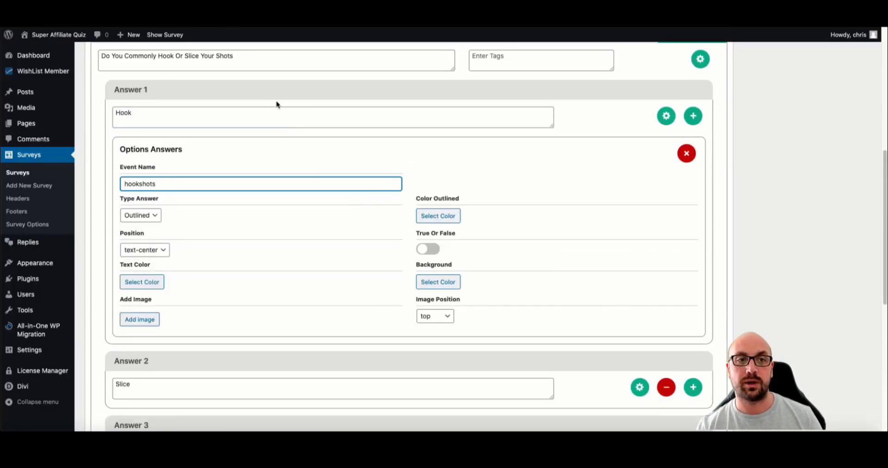
scroll(280, 100, "up", 4)
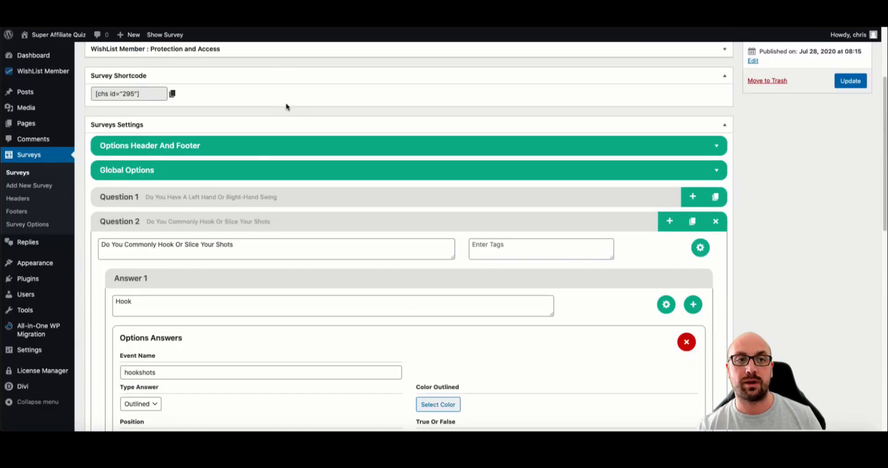
left_click(226, 222)
scroll(360, 236, "down", 3)
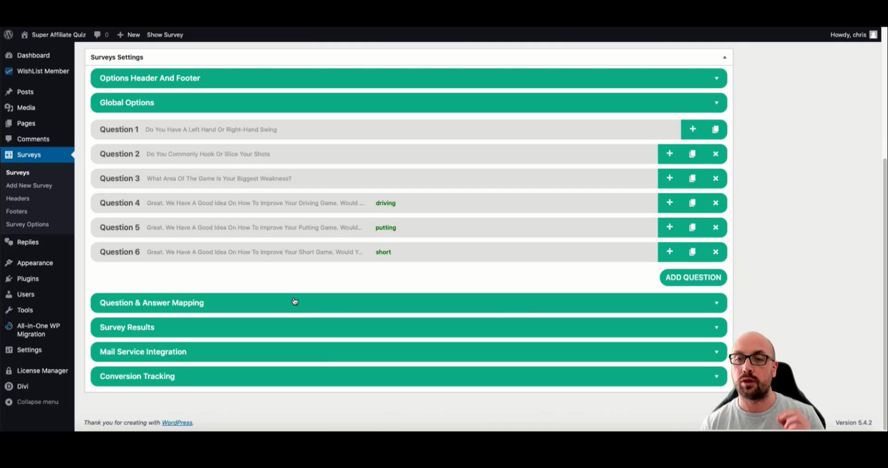
- Expand the Question & Answer Mapping diagram and pan it to the Hook, Slice and Both answers
left_click(294, 301)
scroll(471, 292, "down", 4)
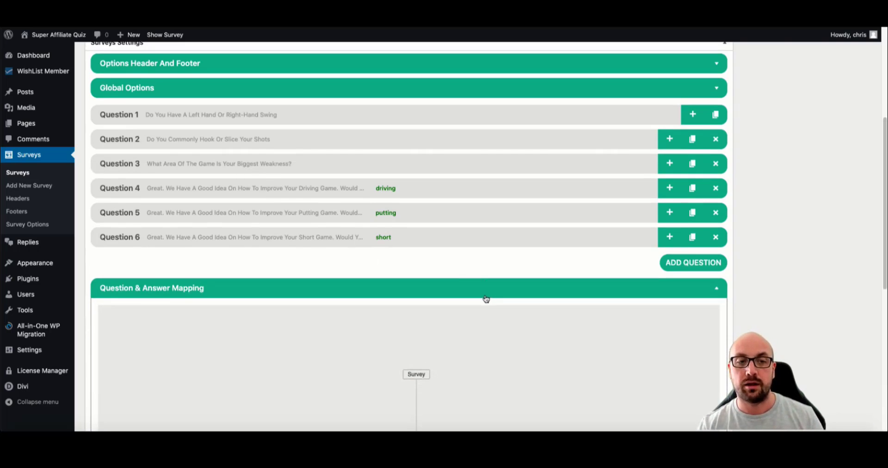
scroll(470, 292, "down", 3)
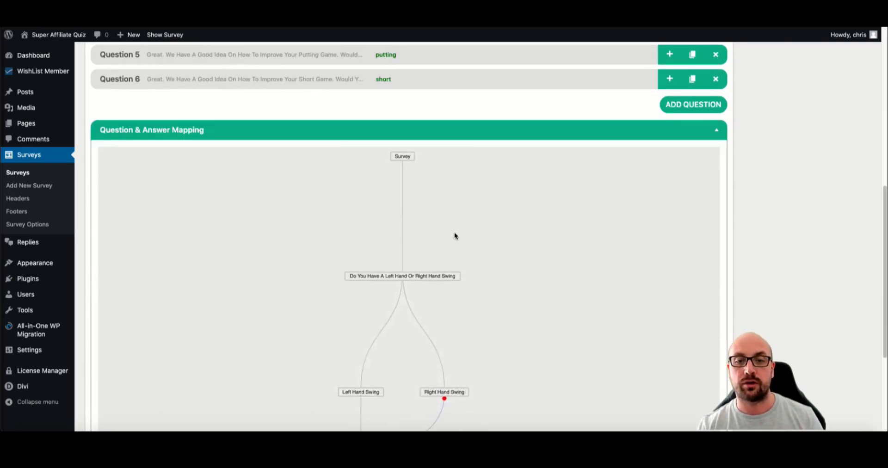
scroll(468, 271, "down", 3)
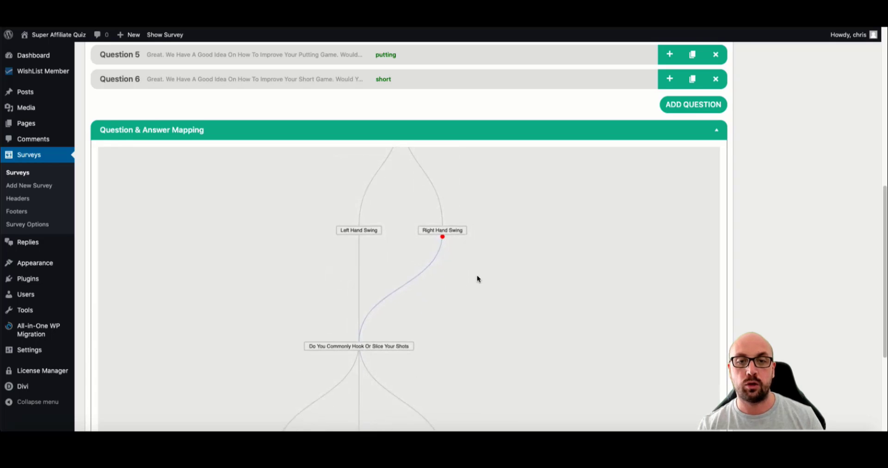
left_click_drag(476, 277, 475, 325)
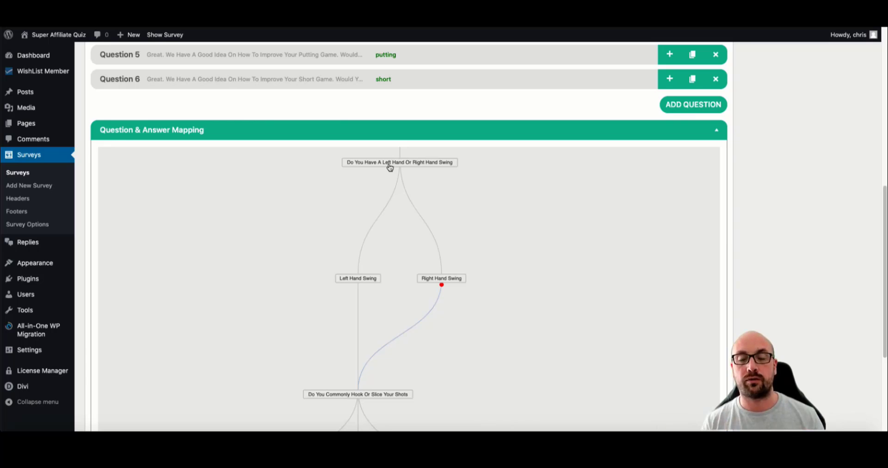
left_click_drag(505, 320, 432, 258)
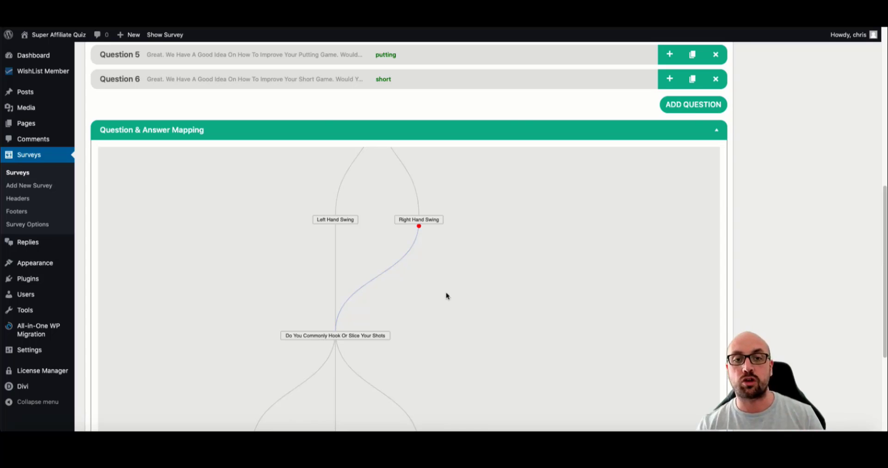
scroll(446, 323, "up", 3)
scroll(444, 252, "up", 4)
scroll(339, 202, "up", 1)
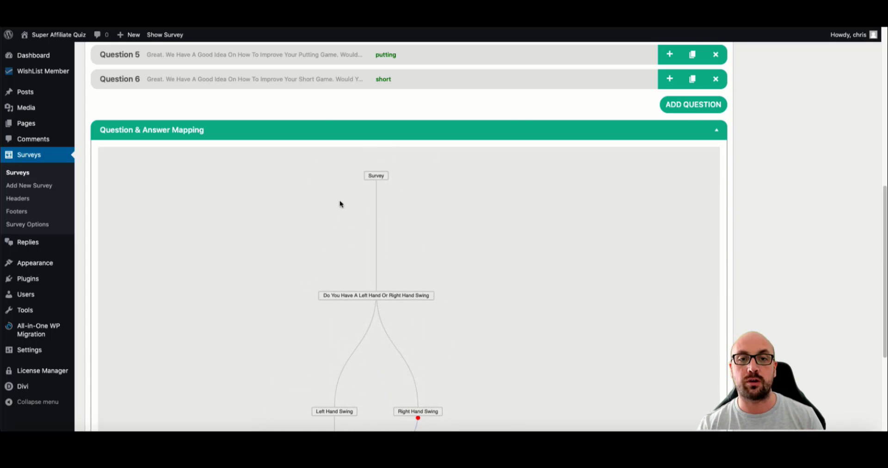
scroll(471, 212, "down", 5)
scroll(444, 202, "up", 2)
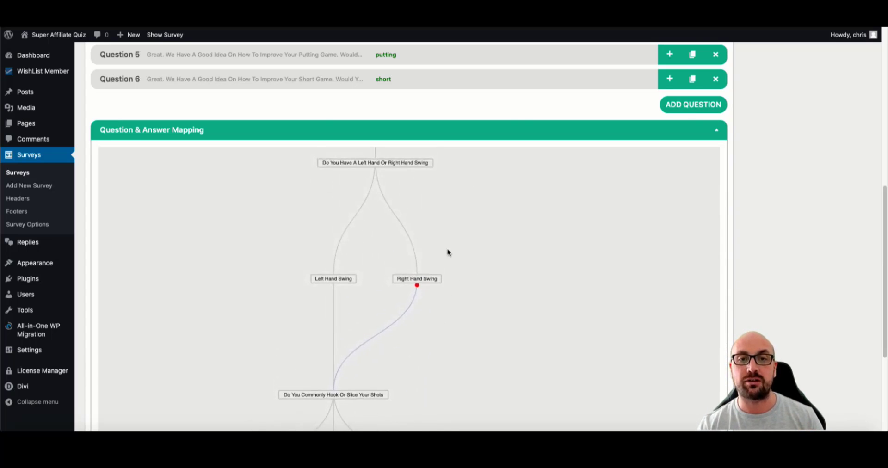
mouse_move(376, 164)
left_mouse_down()
mouse_move(389, 206)
mouse_move(375, 169)
left_mouse_up()
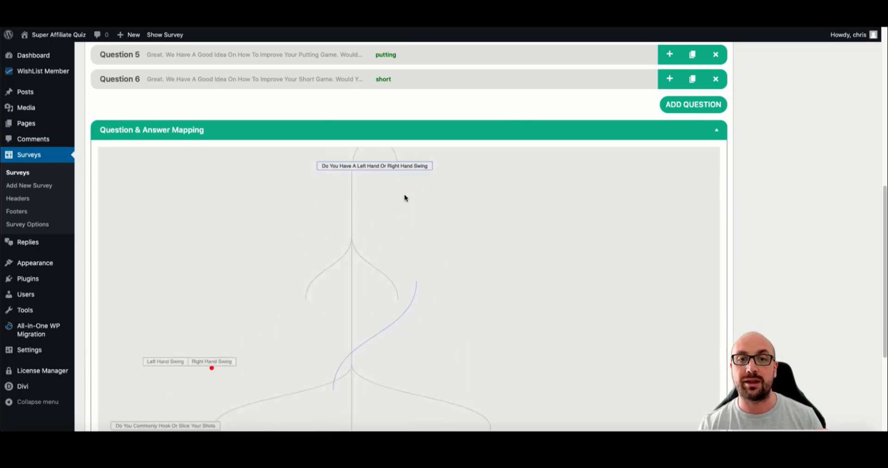
scroll(420, 189, "down", 6)
- Unlink Slice from the biggest-weakness question and link Hook and Both to it instead
scroll(446, 224, "down", 3)
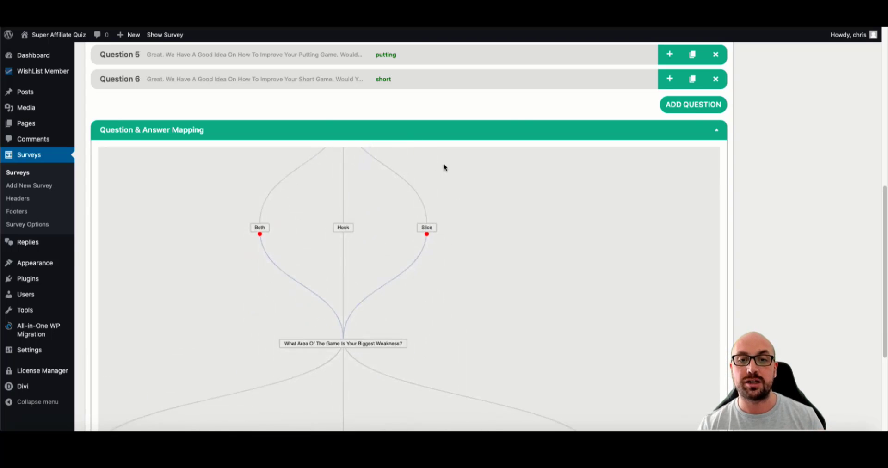
left_click(426, 234)
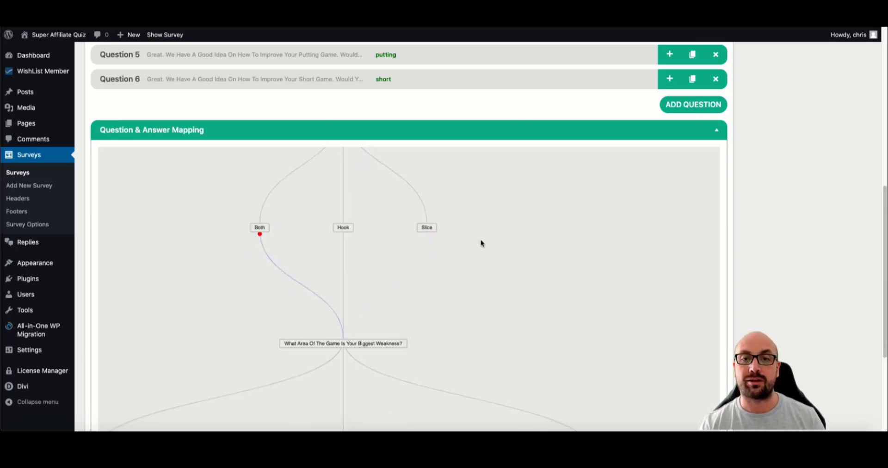
left_click_drag(354, 345, 420, 228)
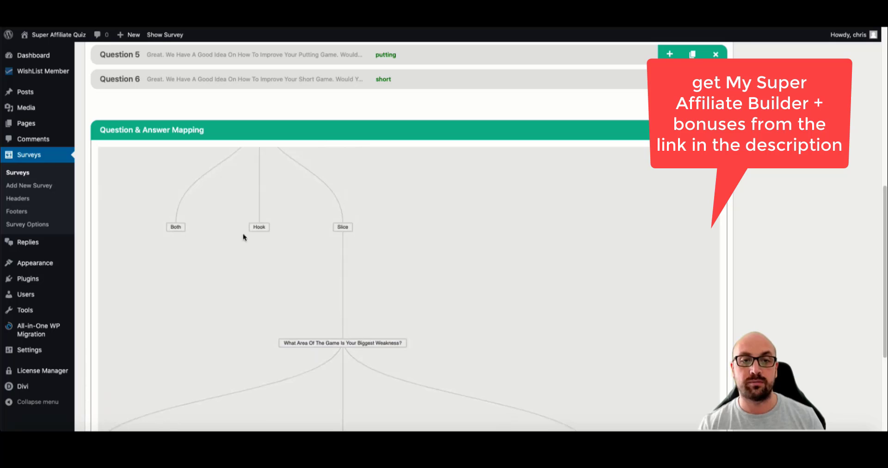
left_click_drag(325, 341, 327, 341)
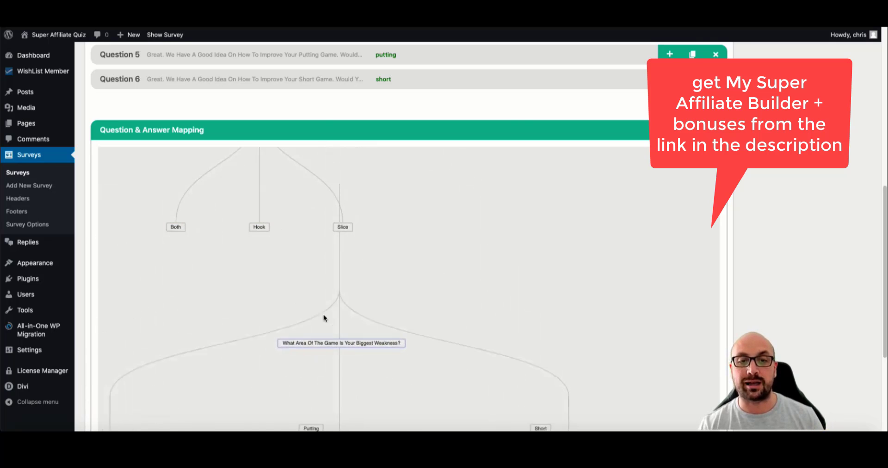
left_click(260, 231)
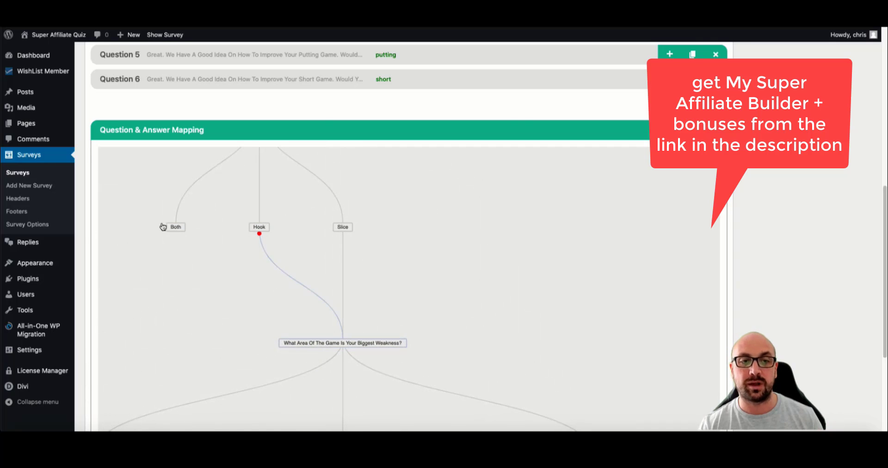
left_click(174, 229)
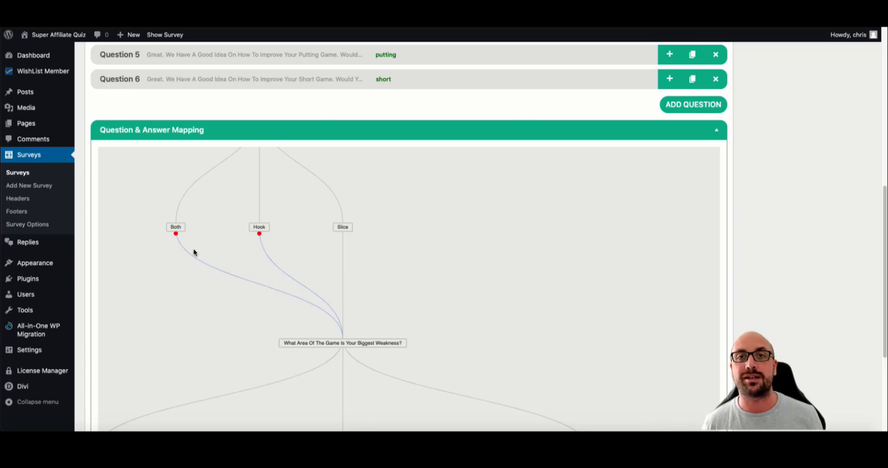
left_click_drag(444, 241, 423, 184)
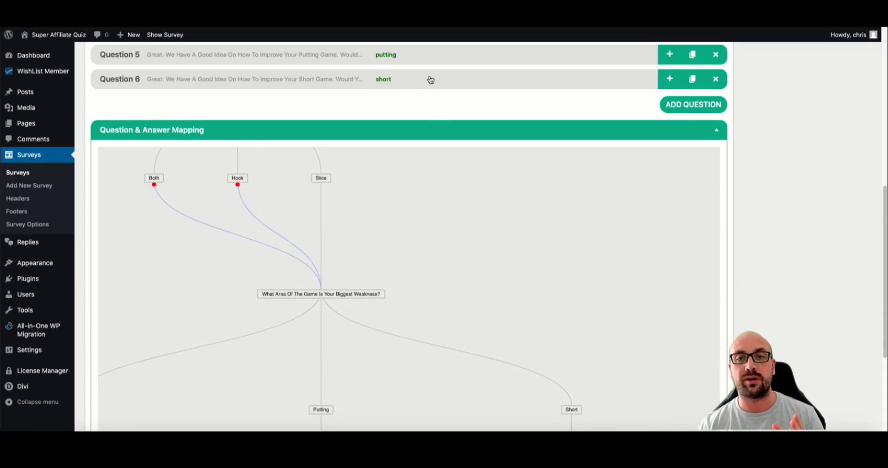
scroll(429, 81, "down", 3)
scroll(586, 169, "down", 5)
scroll(753, 204, "down", 3)
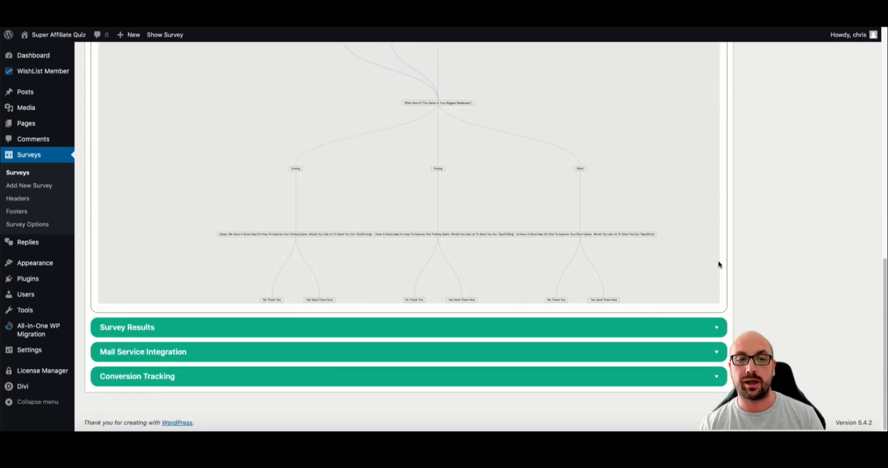
- Expand Survey Results and open the settings of Dynamic Result 1
left_click(590, 329)
scroll(755, 252, "down", 3)
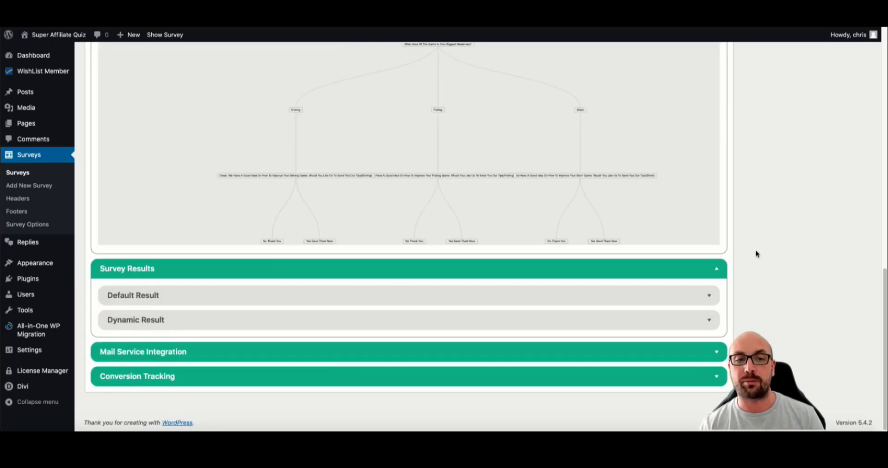
left_click(242, 319)
scroll(199, 330, "down", 2)
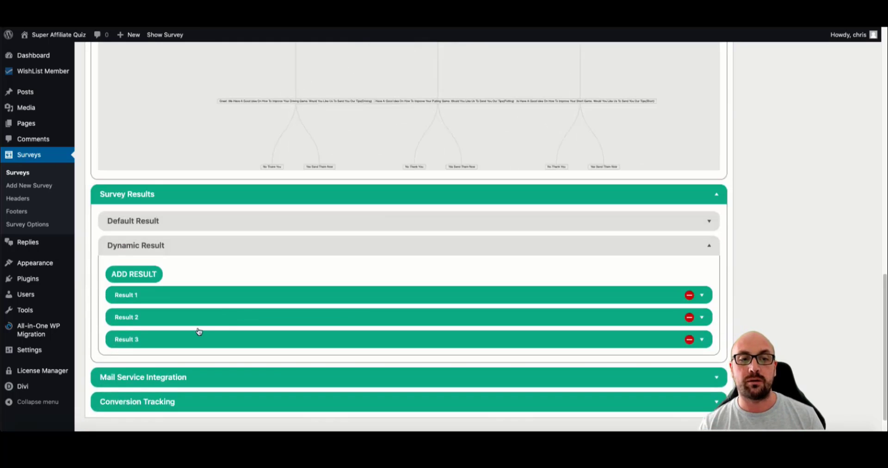
left_click(220, 299)
scroll(422, 249, "down", 5)
scroll(468, 220, "up", 2)
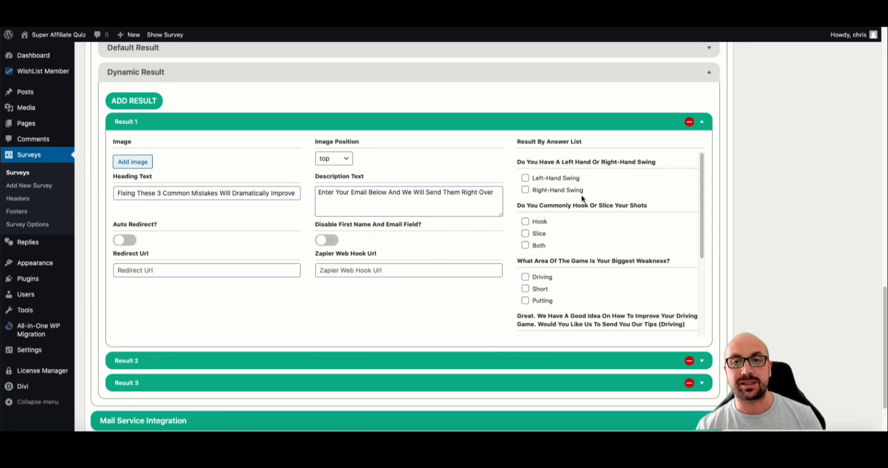
- Tick Left-Hand Swing and Driving as Result 1's matching answers in Result By Answer List
left_click(525, 178)
scroll(544, 214, "down", 1)
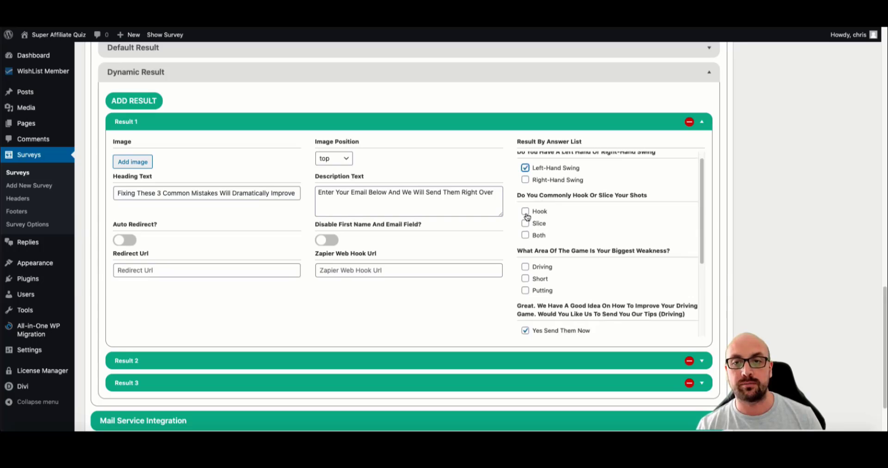
left_click(525, 210)
scroll(543, 241, "down", 3)
left_click(525, 210)
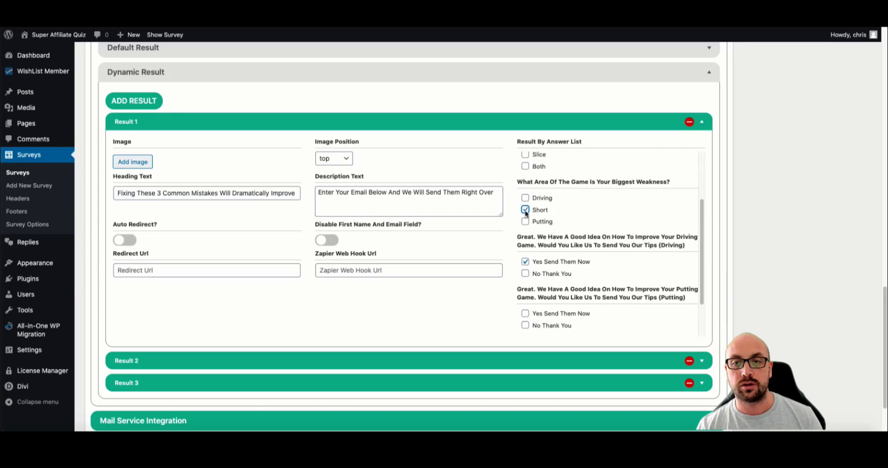
scroll(532, 244, "down", 2)
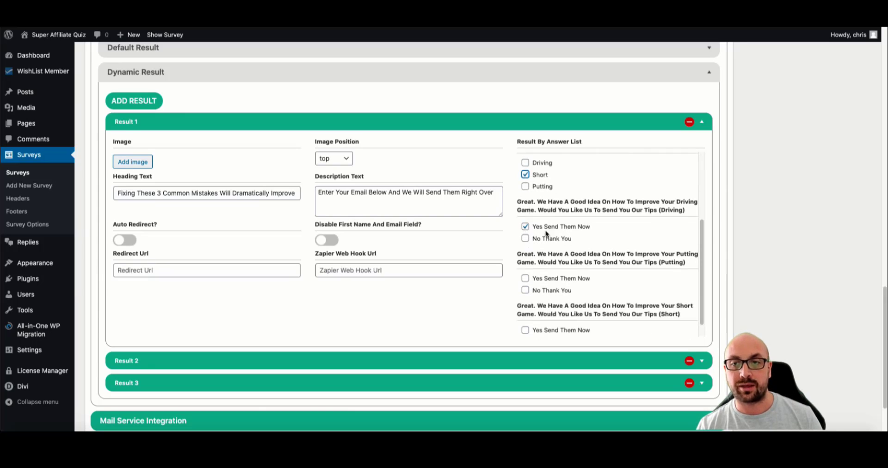
scroll(637, 221, "up", 5)
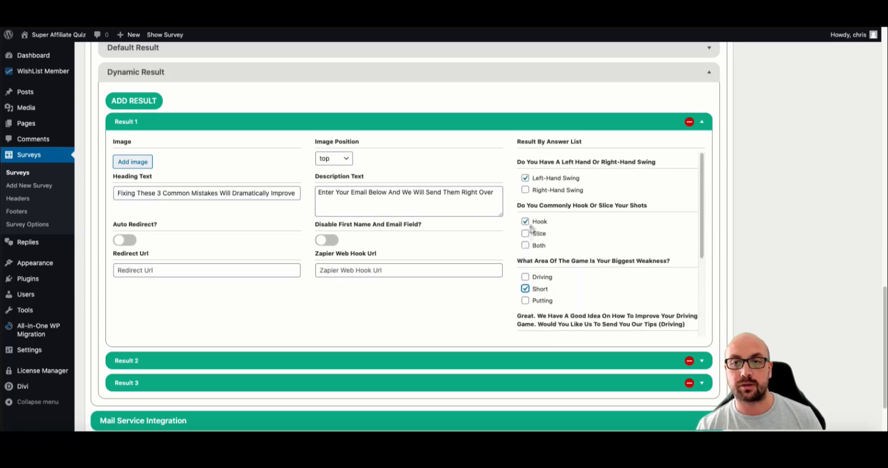
left_click(525, 221)
left_click(525, 276)
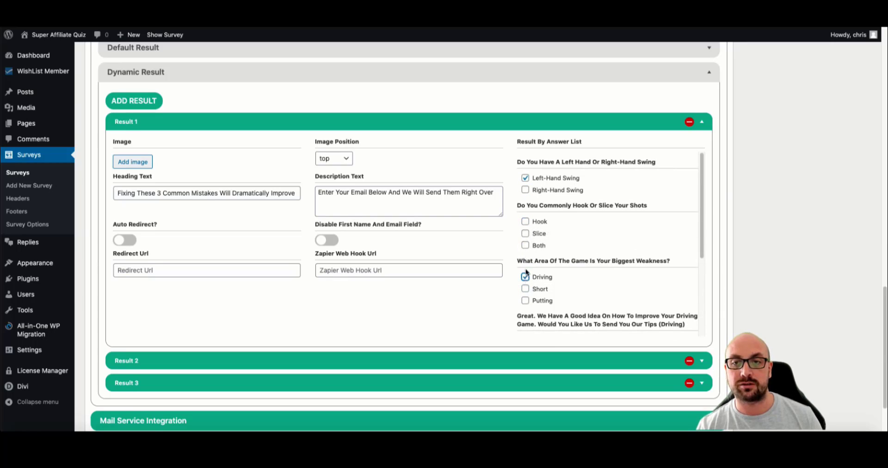
scroll(551, 262, "down", 3)
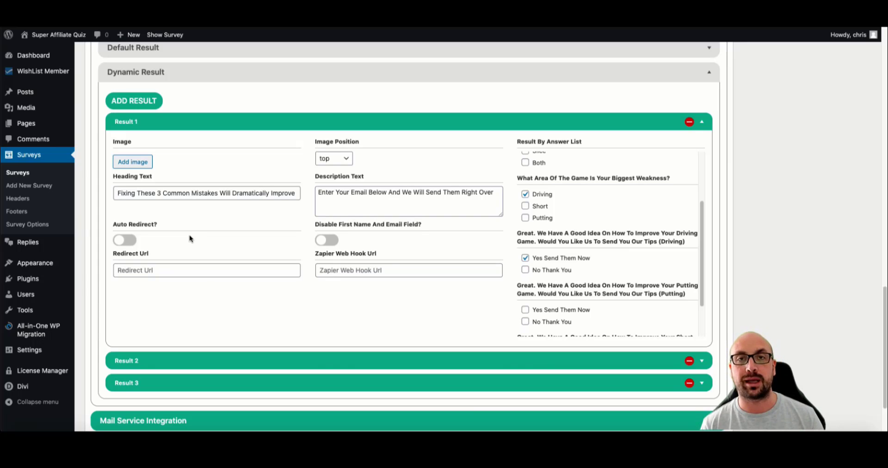
left_click(329, 270)
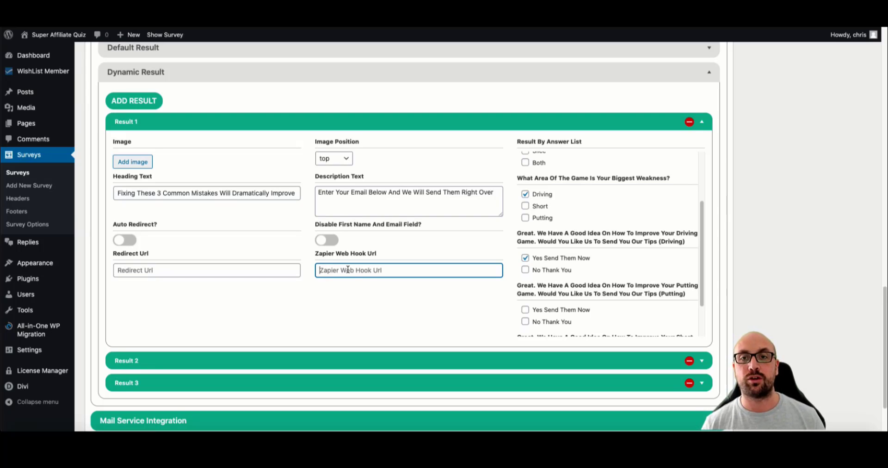
scroll(556, 201, "up", 3)
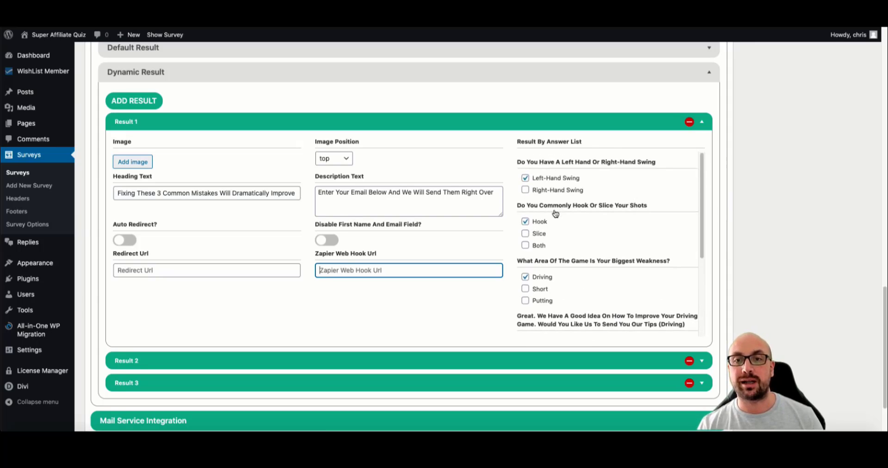
scroll(553, 189, "down", 1)
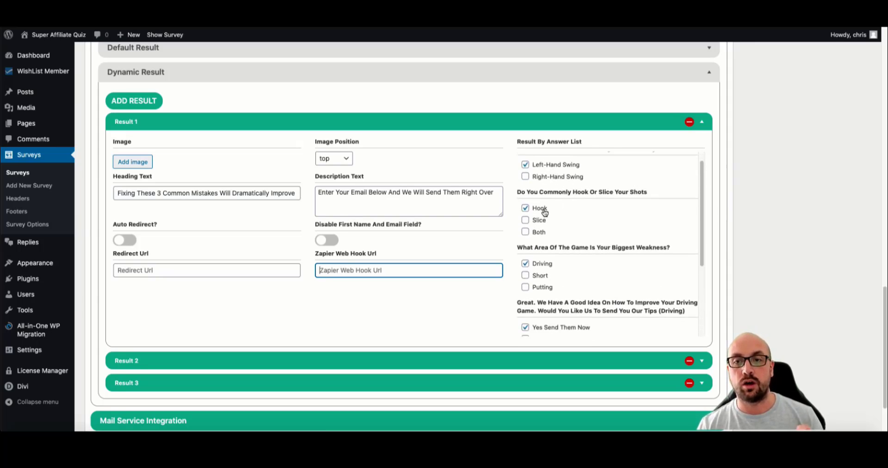
scroll(544, 212, "down", 3)
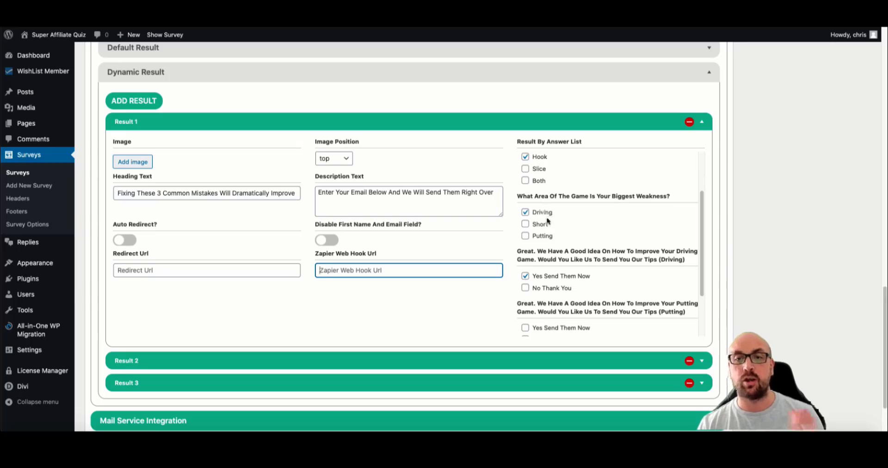
scroll(548, 222, "down", 1)
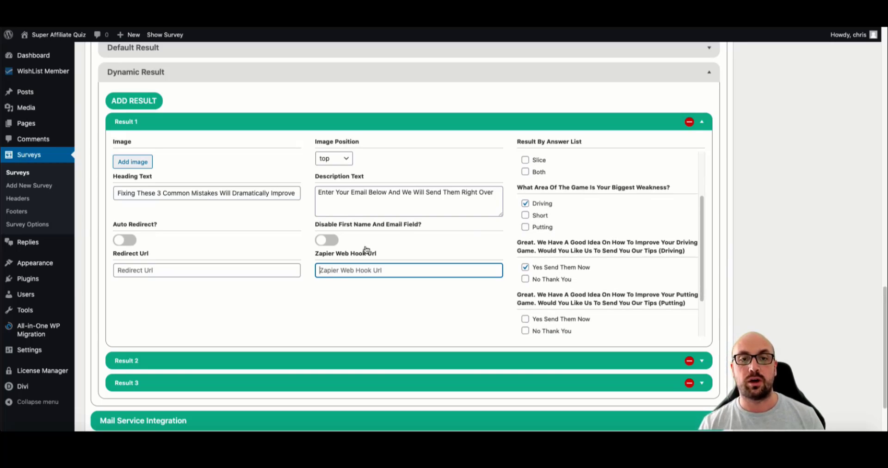
left_click(141, 272)
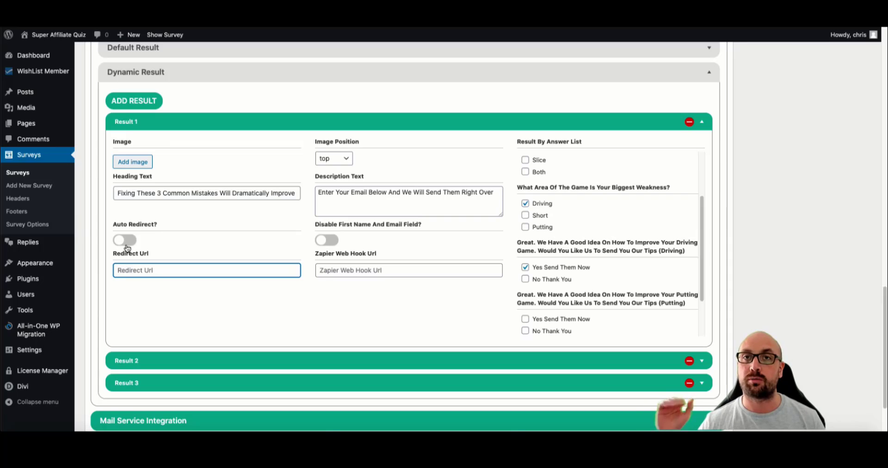
scroll(531, 227, "up", 1)
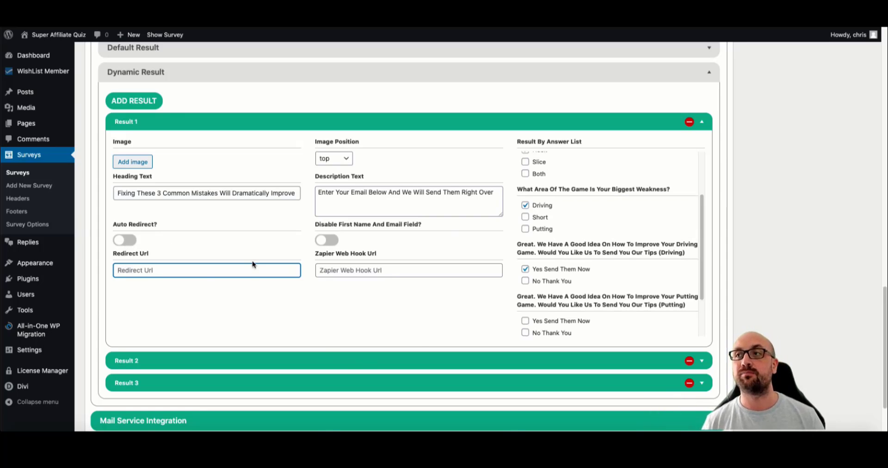
scroll(593, 224, "up", 1)
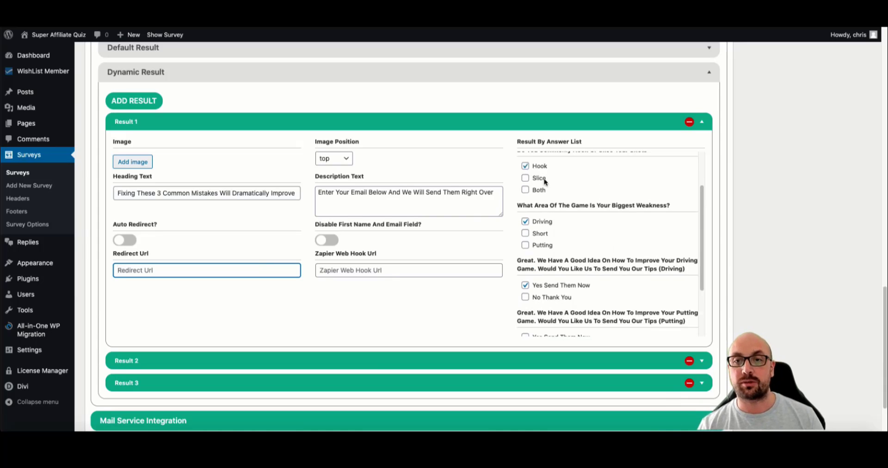
scroll(544, 173, "up", 1)
scroll(544, 173, "up", 2)
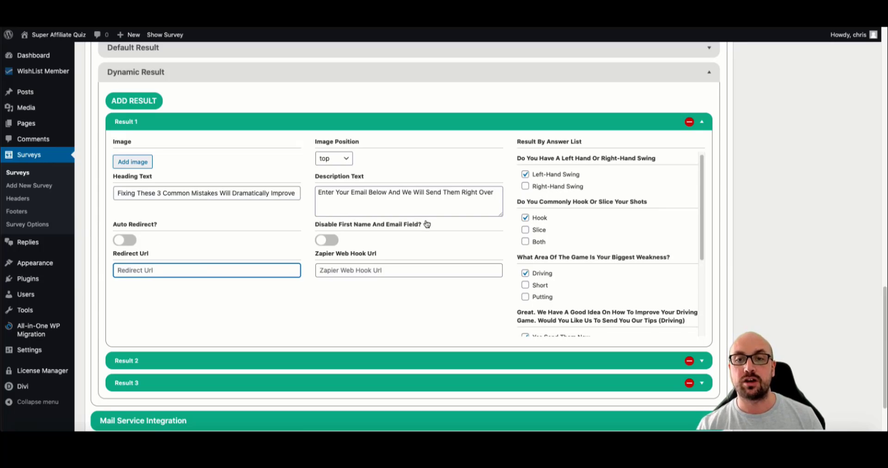
scroll(536, 210, "down", 3)
scroll(559, 246, "down", 5)
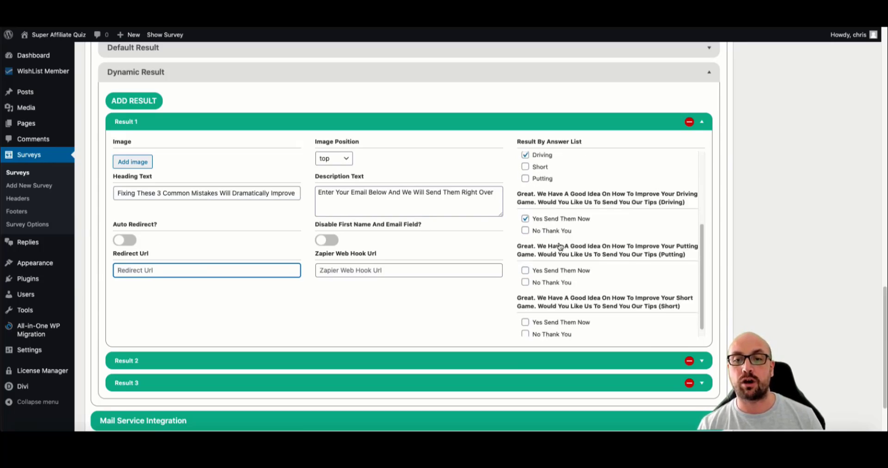
scroll(559, 245, "up", 4)
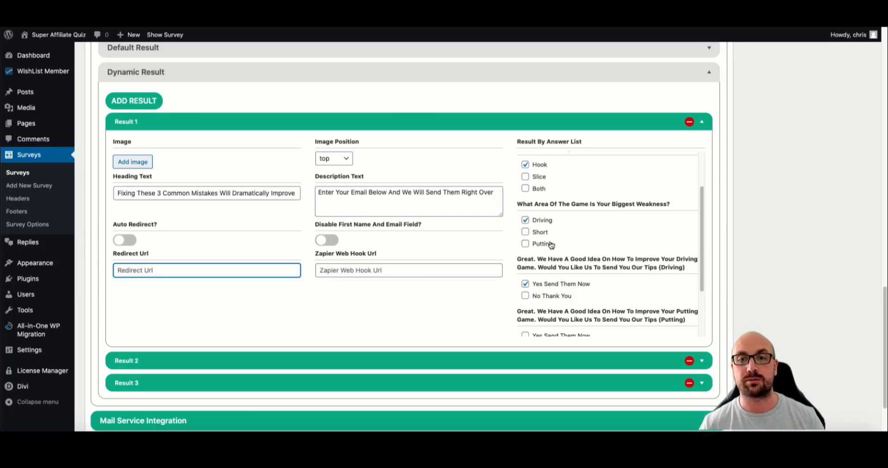
scroll(397, 90, "down", 3)
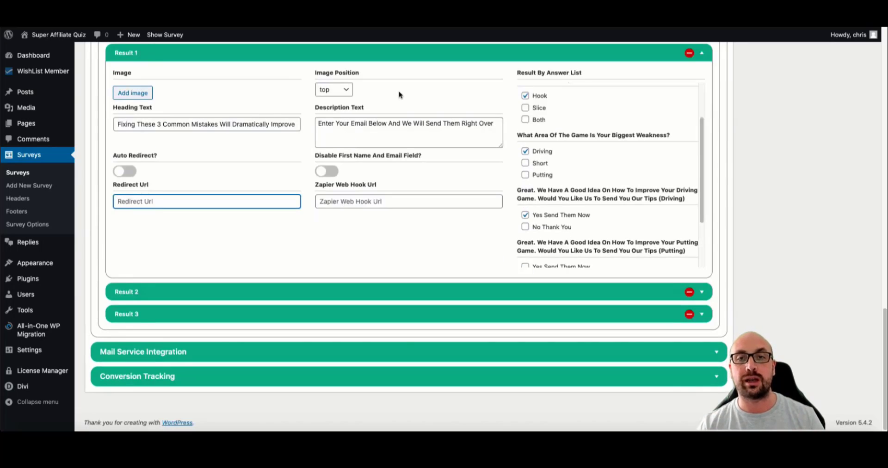
left_click(279, 352)
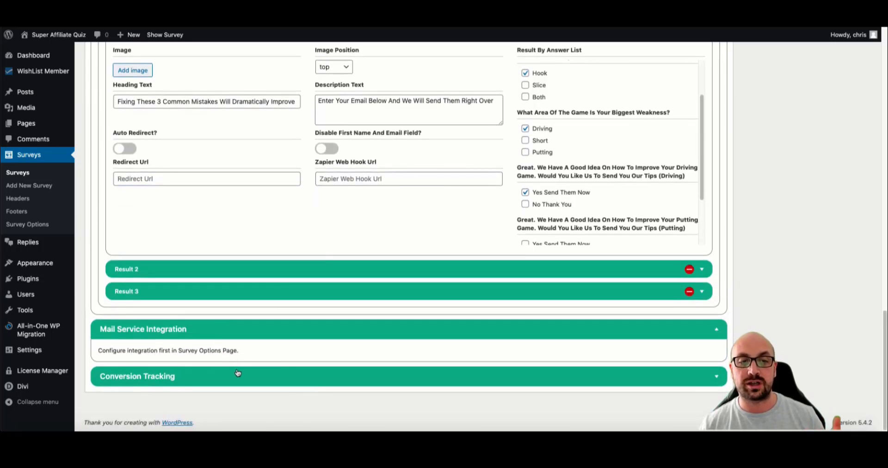
left_click(238, 373)
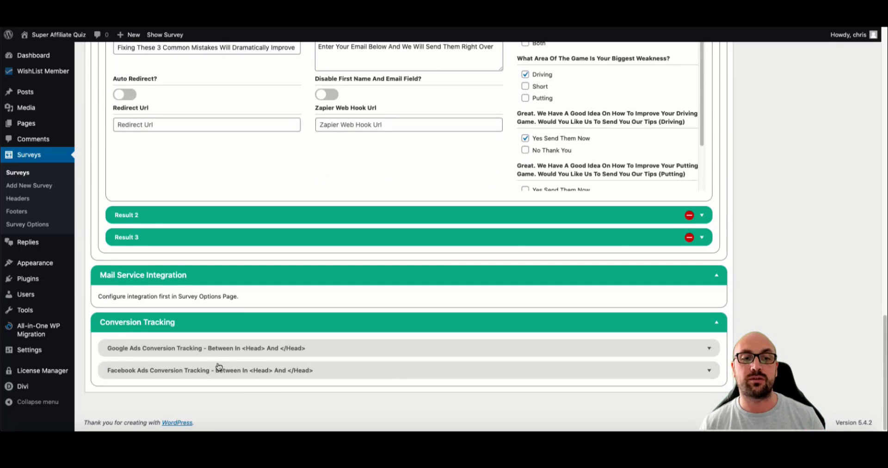
left_click(299, 331)
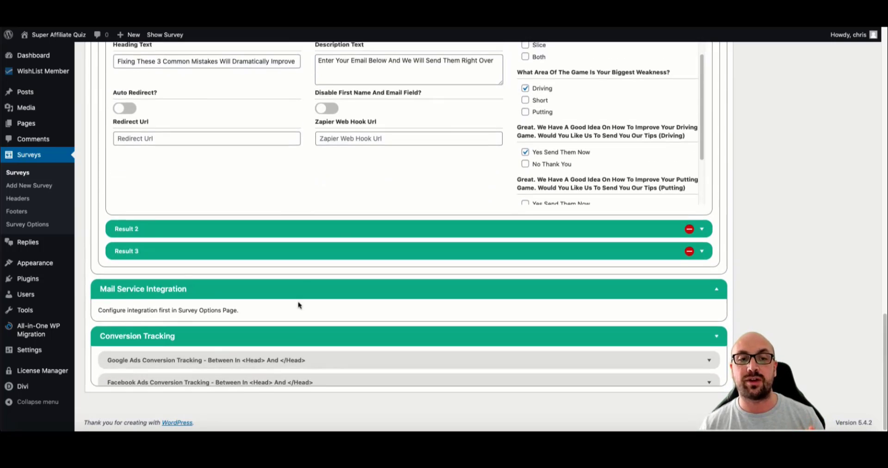
left_click(293, 324)
scroll(403, 244, "up", 3)
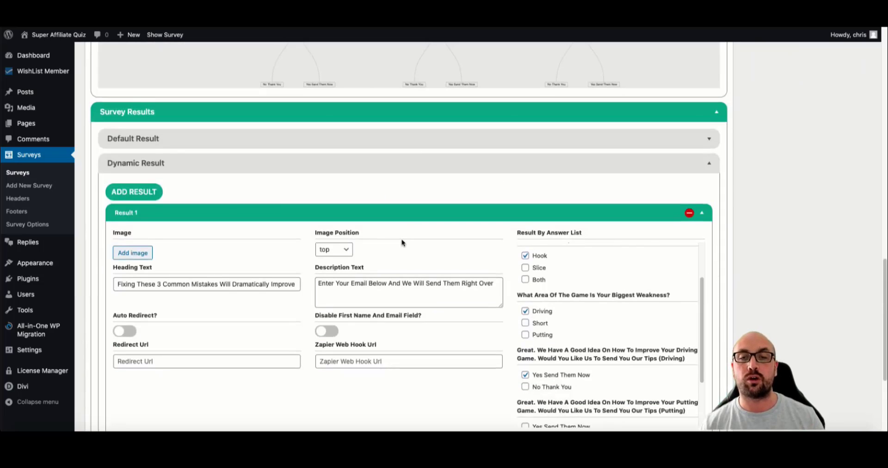
scroll(402, 243, "up", 5)
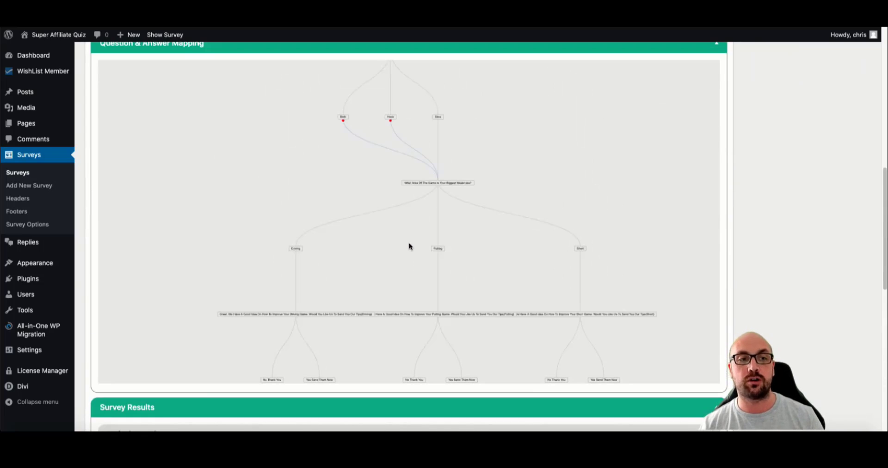
- In Survey Manage Templates, select the Golf Swing survey and name the template GolfSwing1
left_click(32, 224)
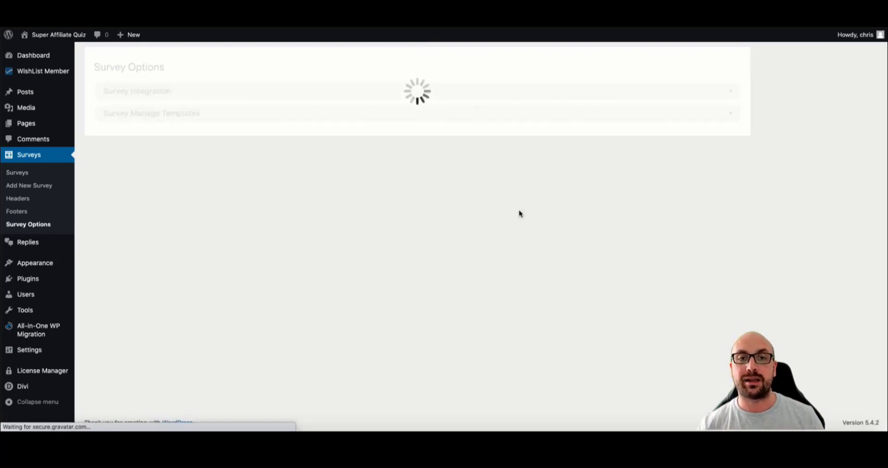
left_click(249, 120)
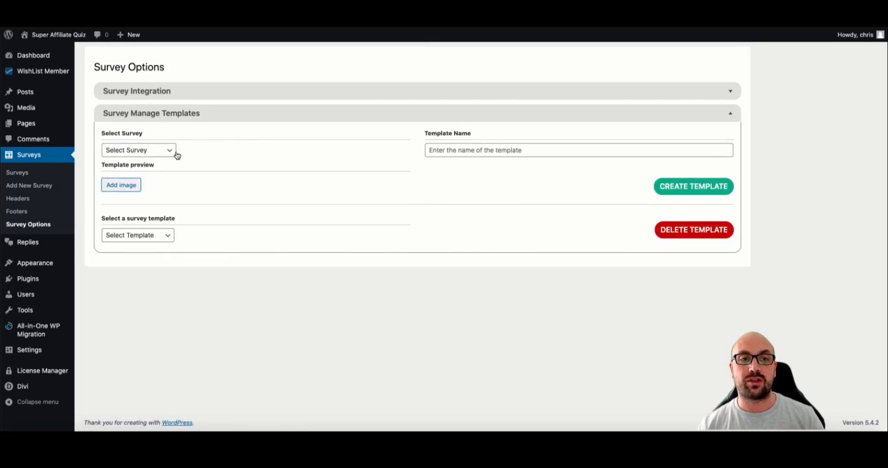
left_click(160, 153)
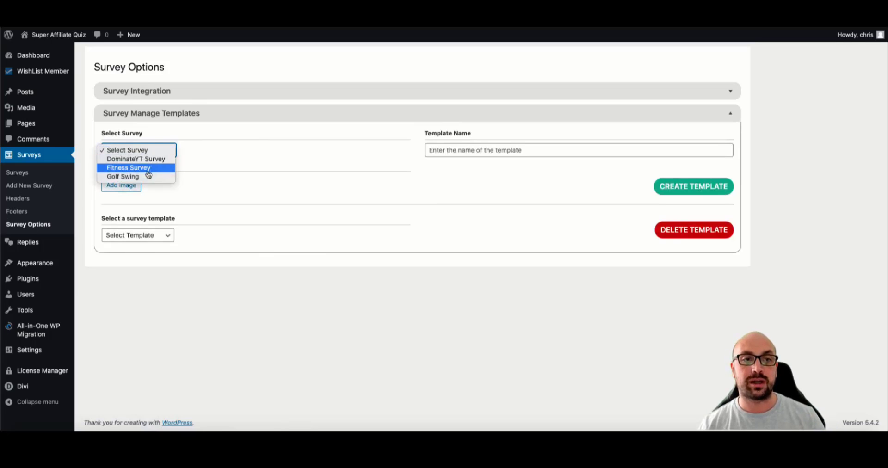
left_click(139, 176)
left_click(446, 149)
type("G")
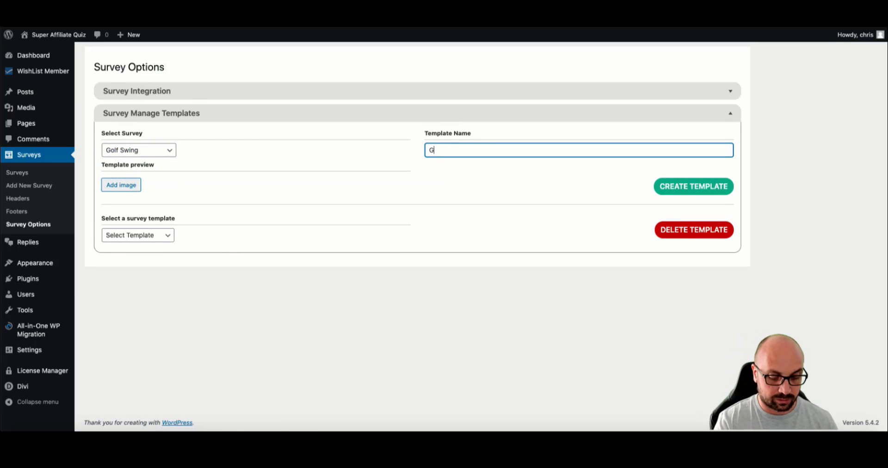
type("olfSwing1")
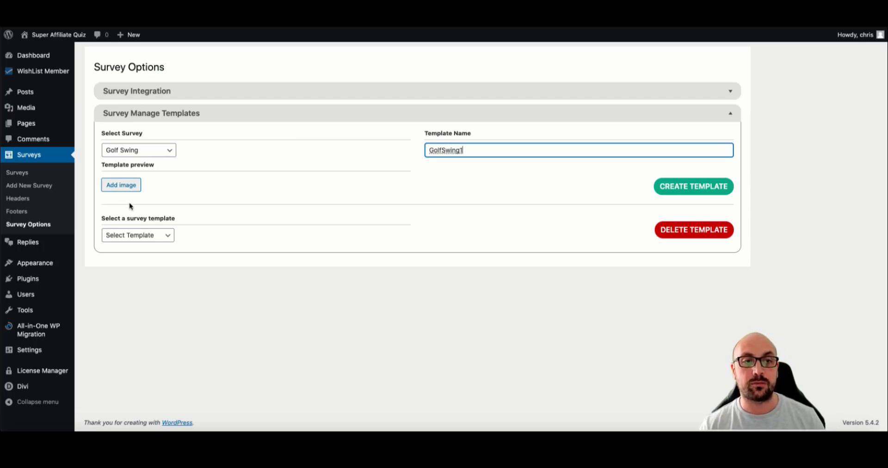
- Use the GOLF image as preview, choose Golf Swing Affiliate, and create the template
left_click(126, 188)
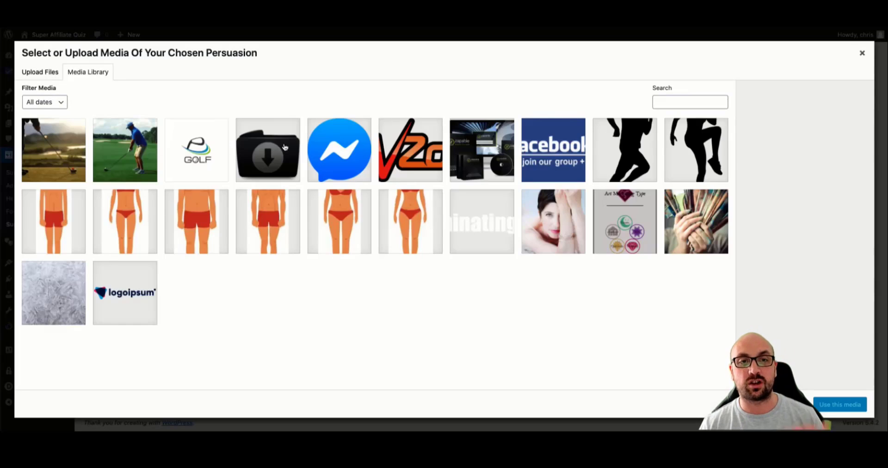
left_click(217, 149)
left_click(837, 403)
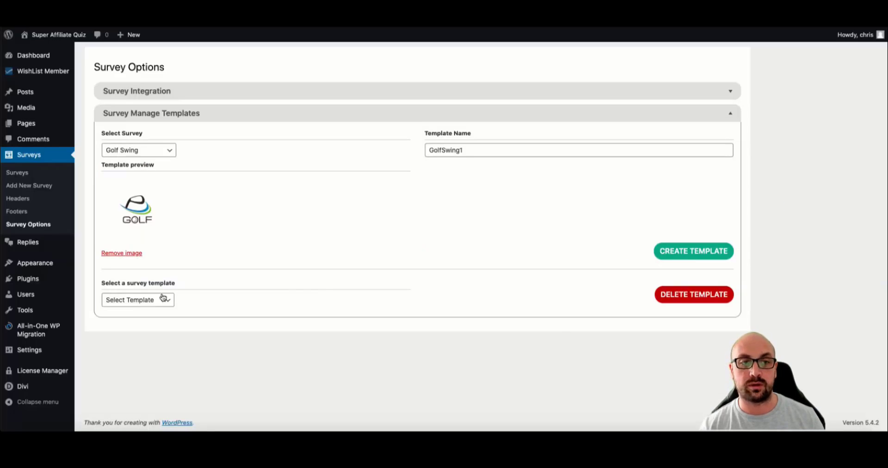
left_click(157, 301)
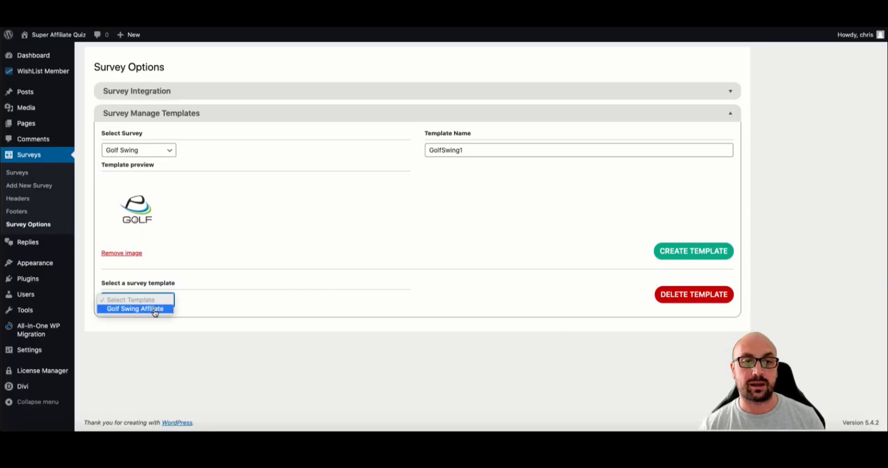
left_click(155, 310)
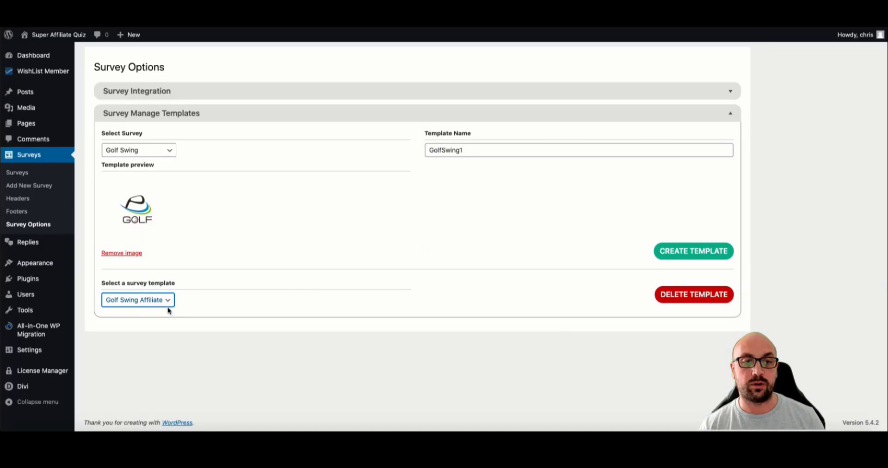
left_click(688, 255)
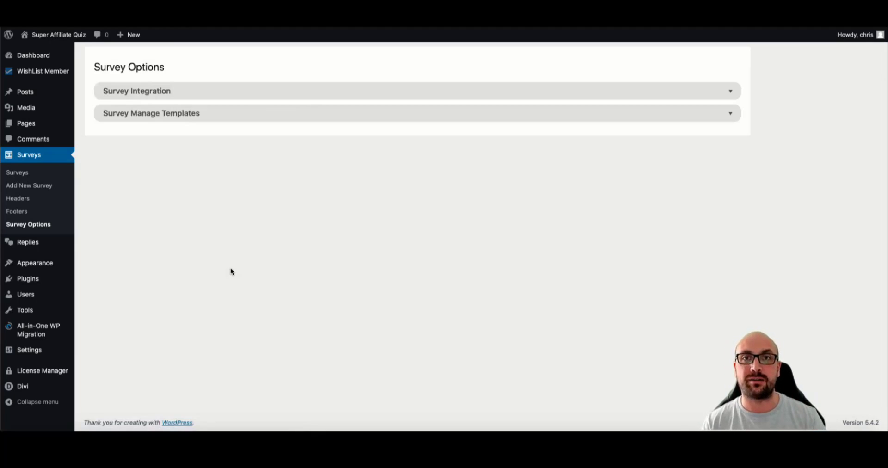
- Create a new survey from the Golf Swing Affiliate template and review its questions and answer map
left_click(23, 185)
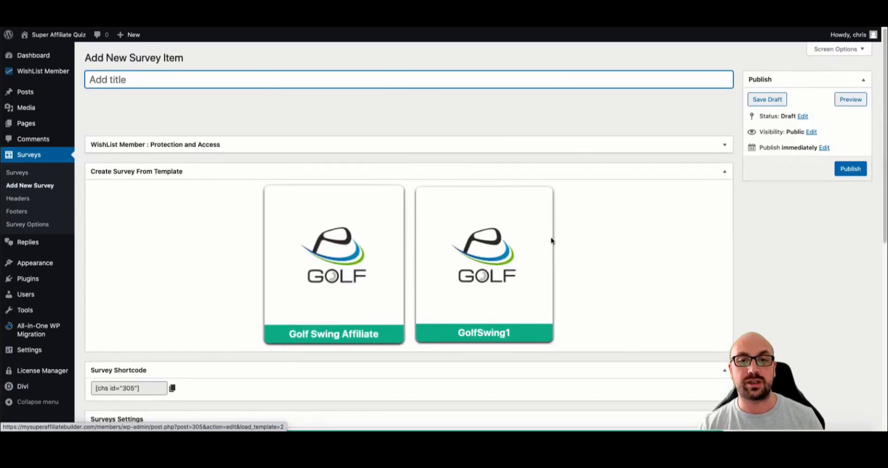
left_click(383, 233)
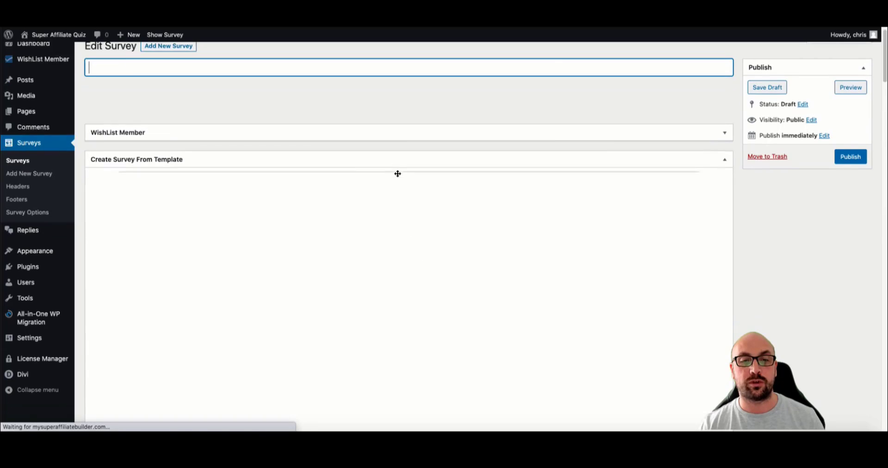
scroll(395, 194, "down", 6)
scroll(303, 255, "down", 5)
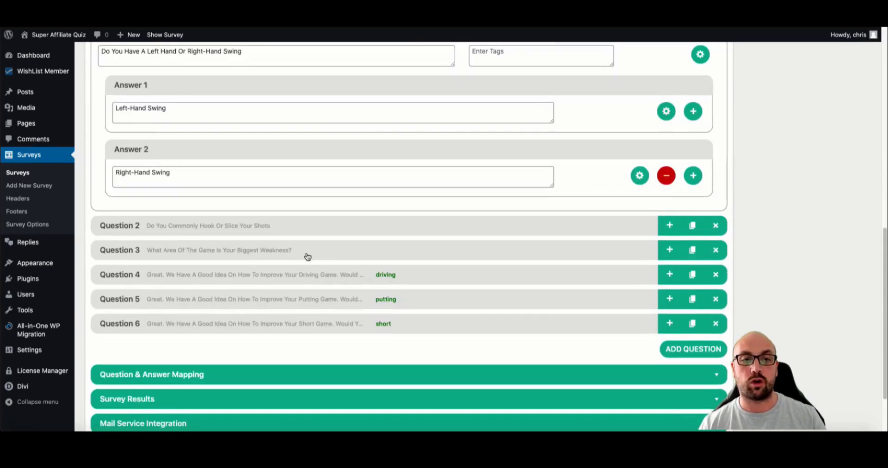
left_click(311, 301)
scroll(332, 291, "down", 4)
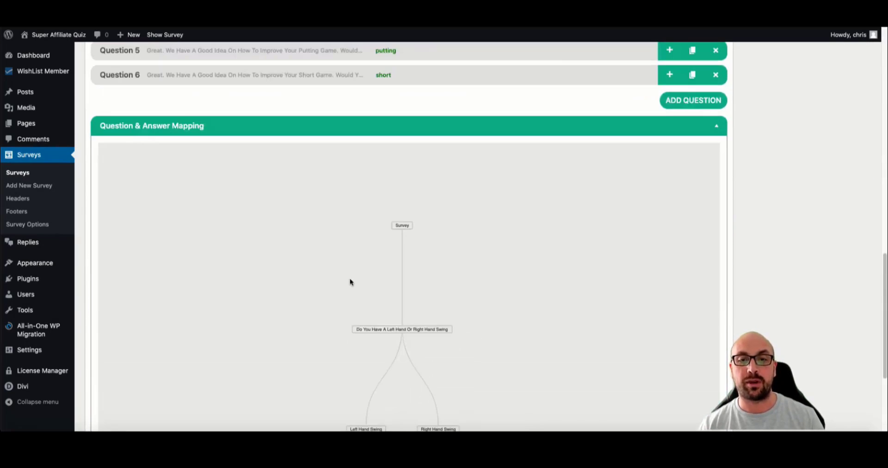
scroll(345, 208, "up", 4)
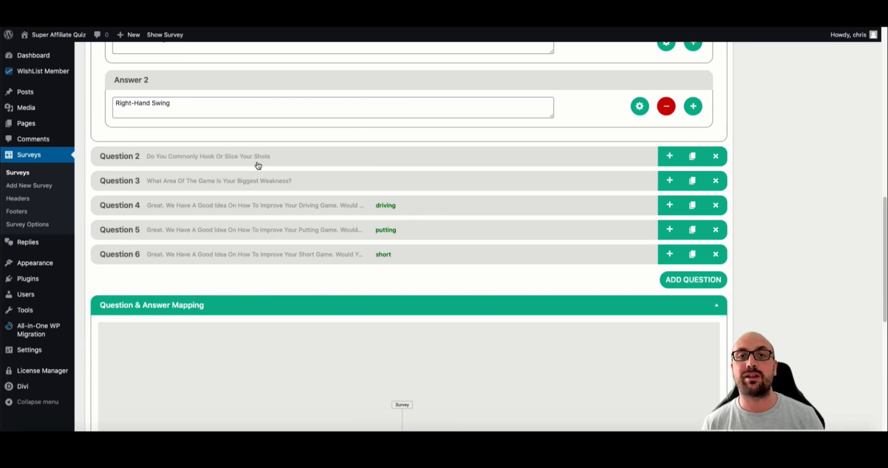
scroll(308, 157, "up", 8)
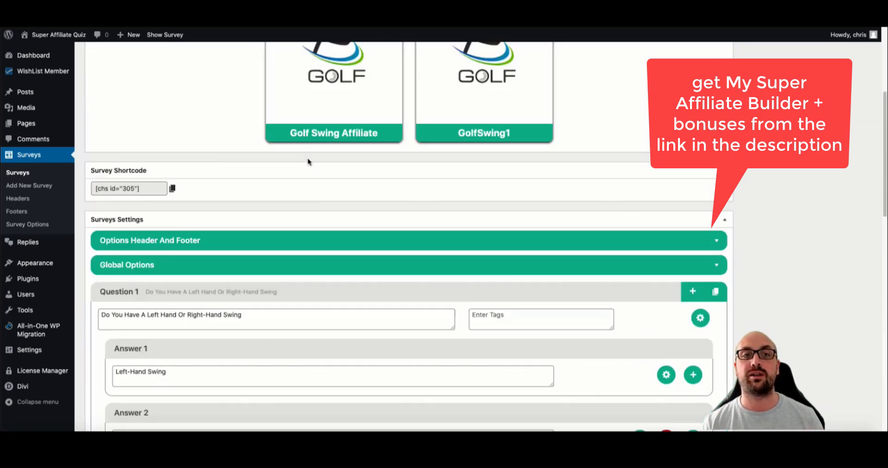